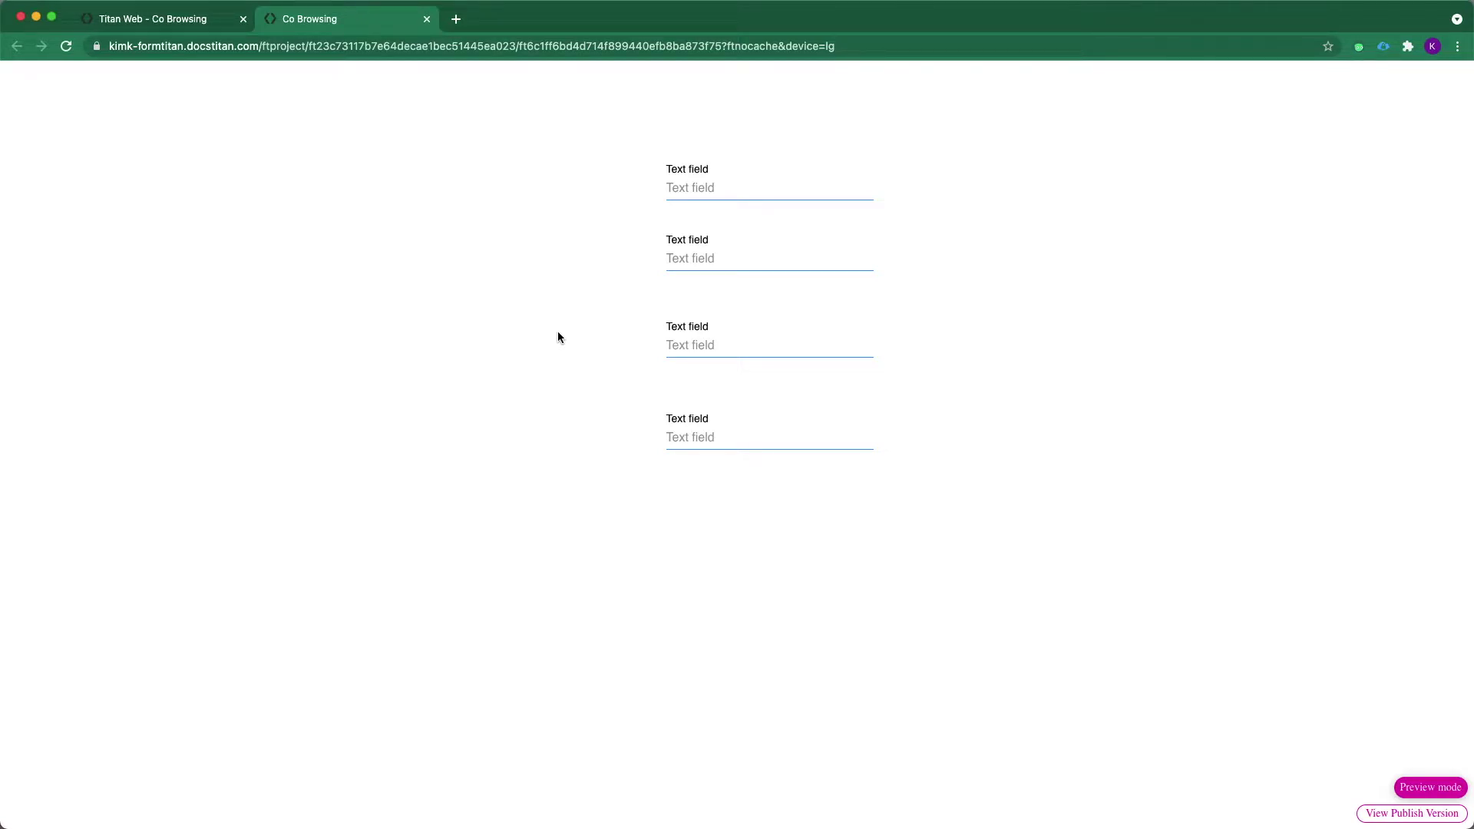
Step: Enable CoBrowsing in the Co Browsing project's Tools settings and open its settings dialog
{"action": "left_click", "coordinate": [184, 21]}
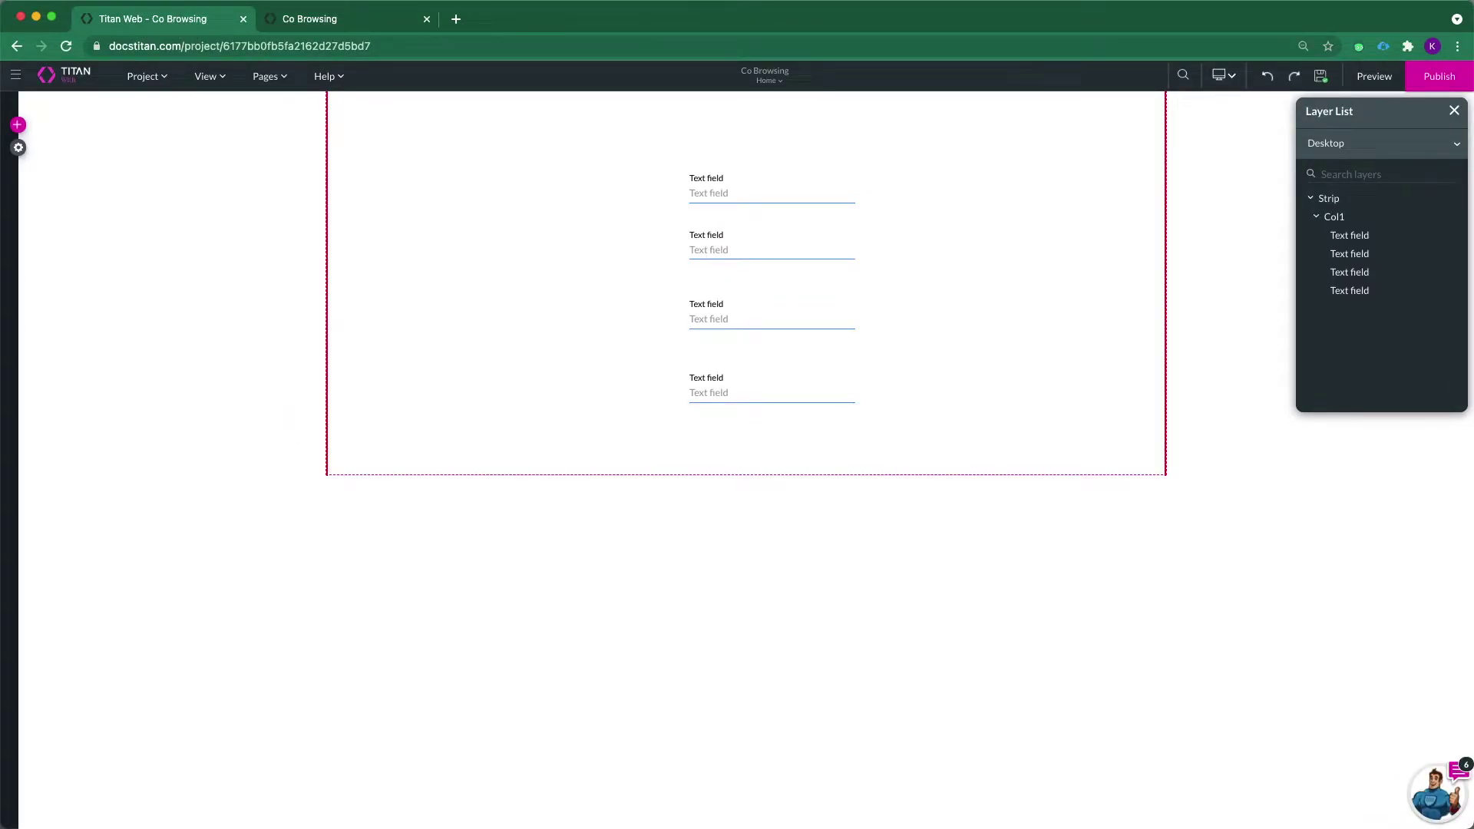
{"action": "left_click", "coordinate": [19, 148]}
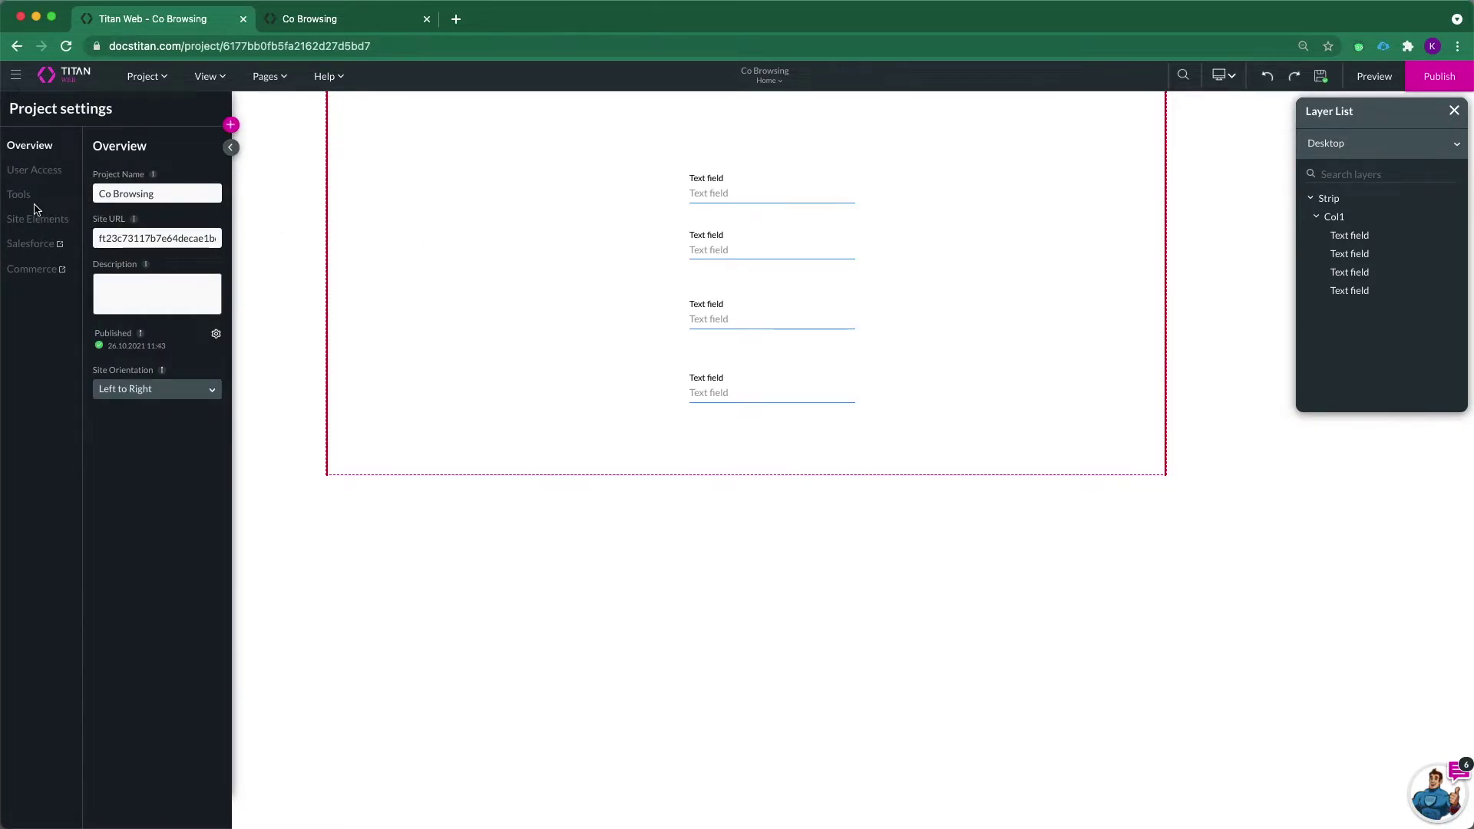
{"action": "left_click", "coordinate": [19, 195]}
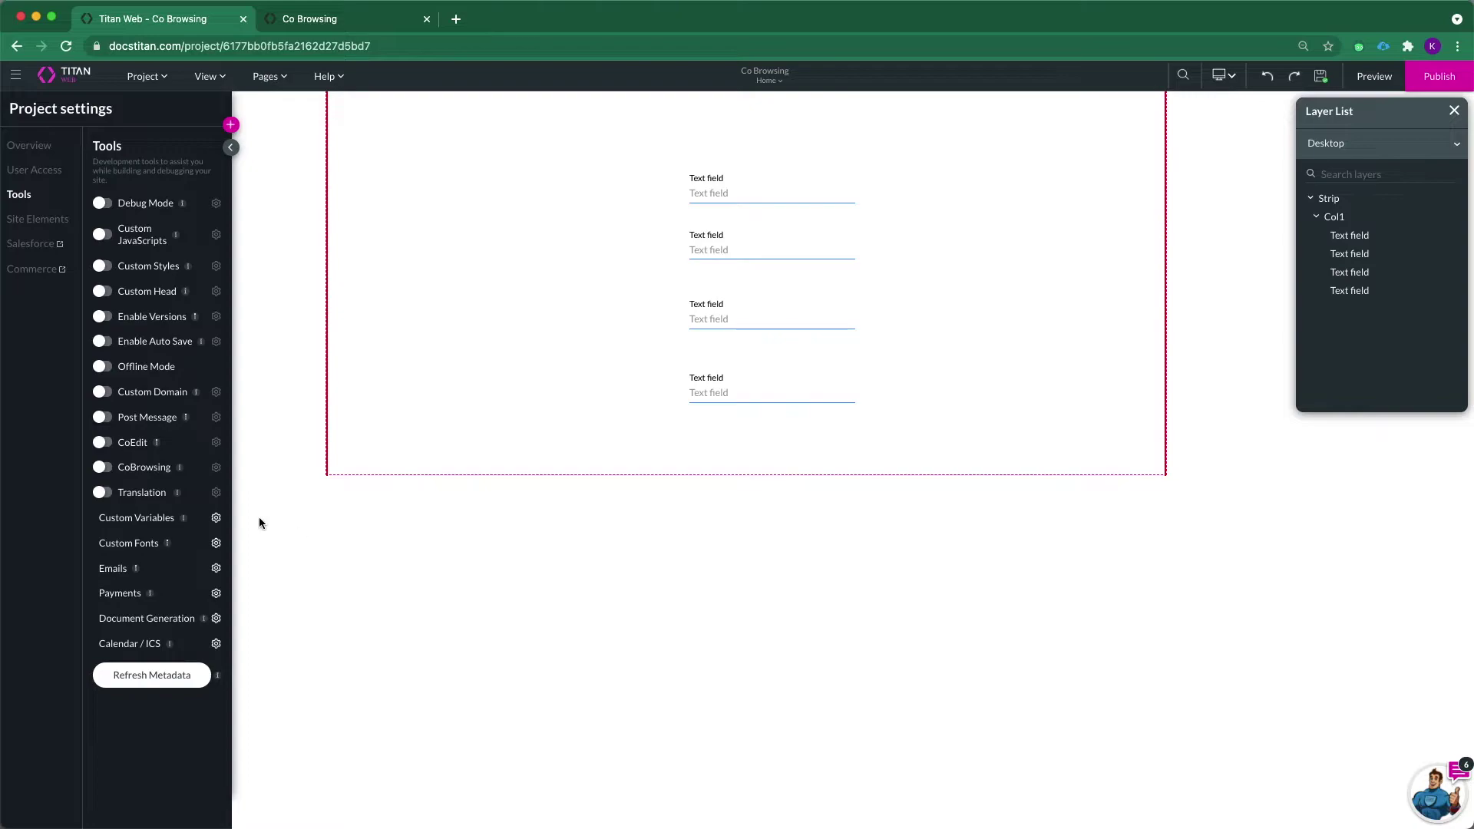
{"action": "left_click", "coordinate": [103, 468]}
{"action": "left_click", "coordinate": [215, 469]}
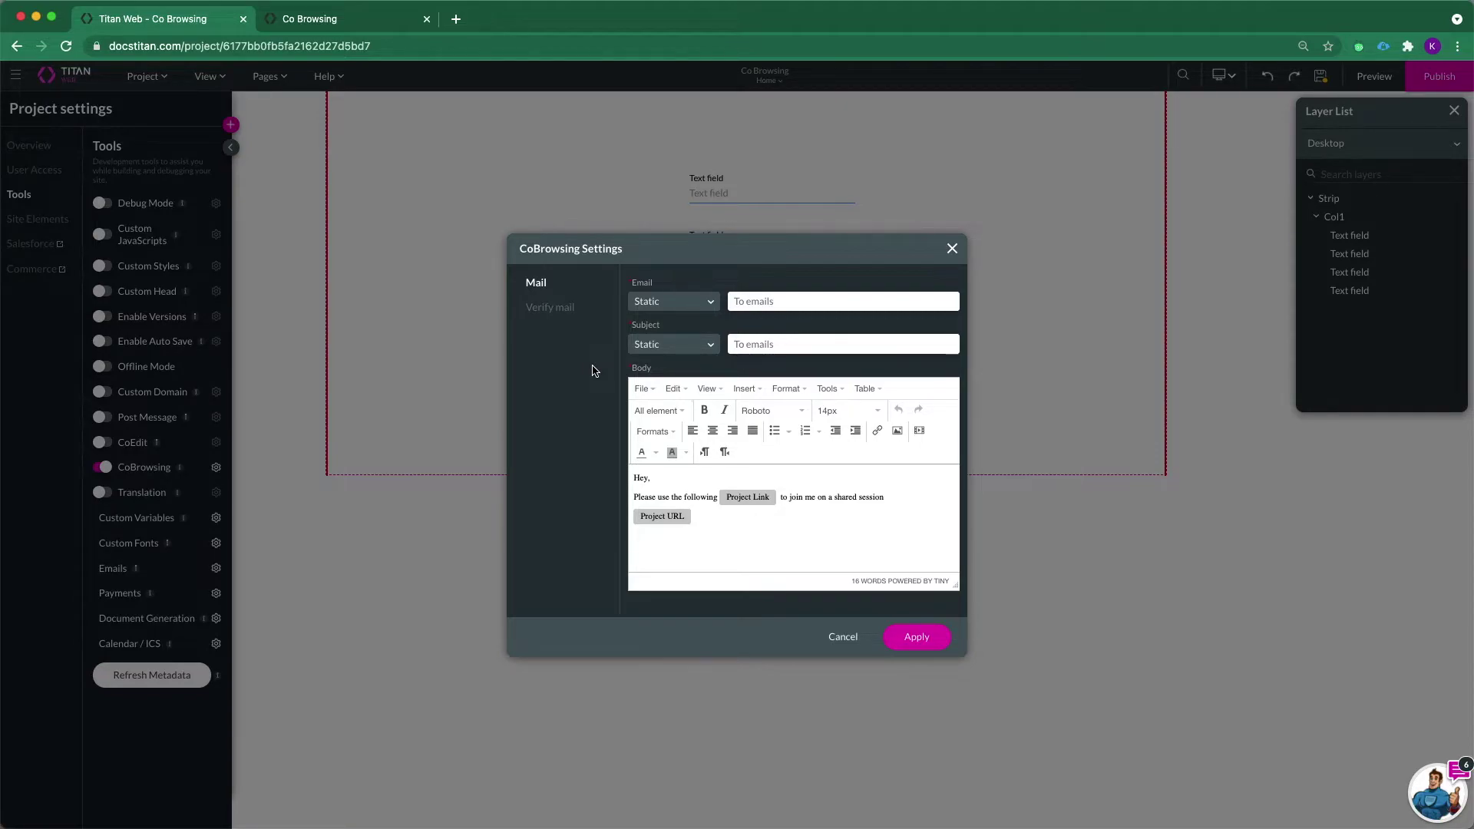
Step: Enter the recipient's e-mail address in the Mail tab's Email field as a Static value
{"action": "left_click", "coordinate": [730, 302]}
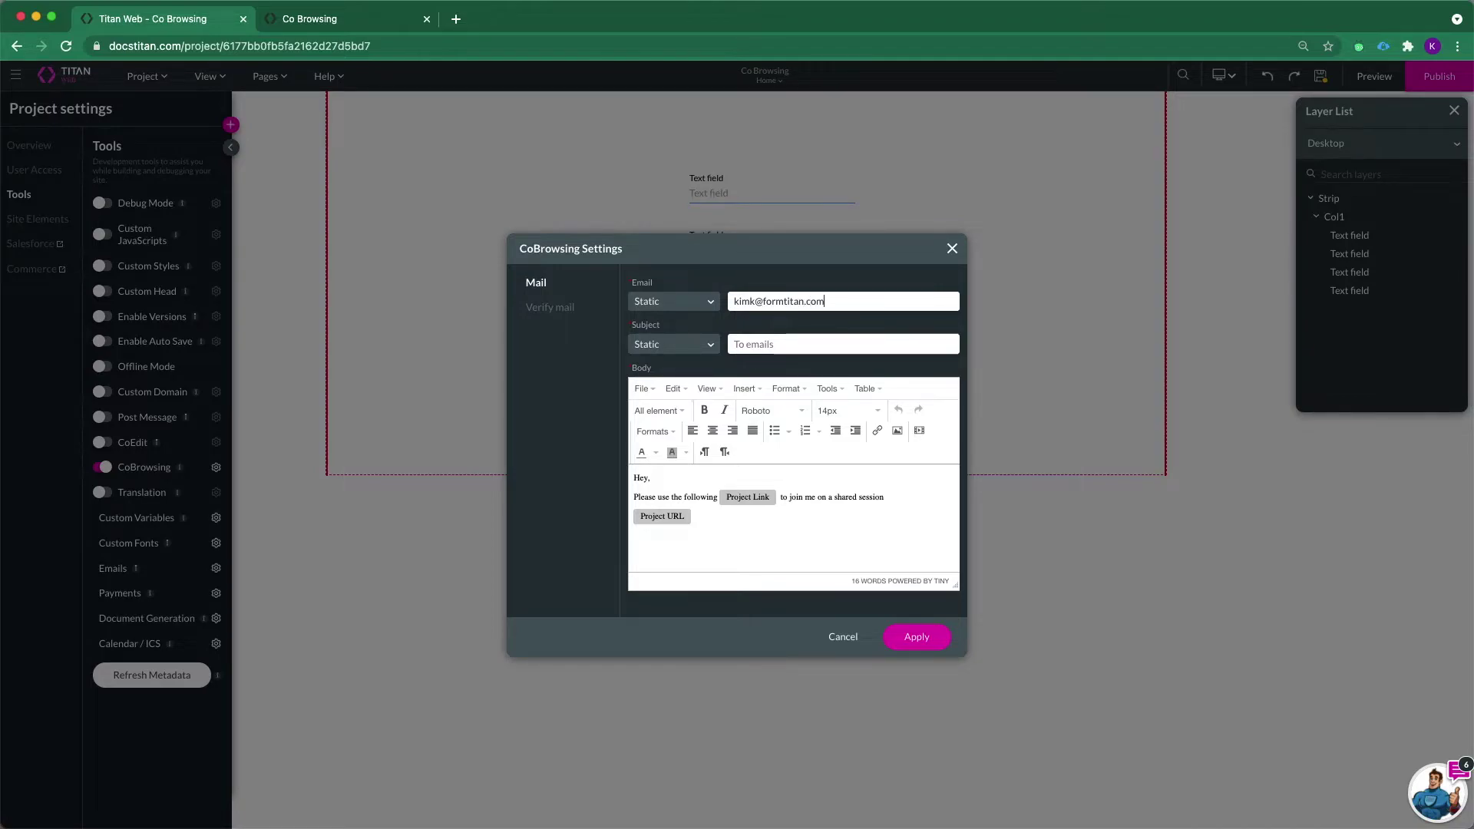
{"action": "left_click", "coordinate": [708, 306]}
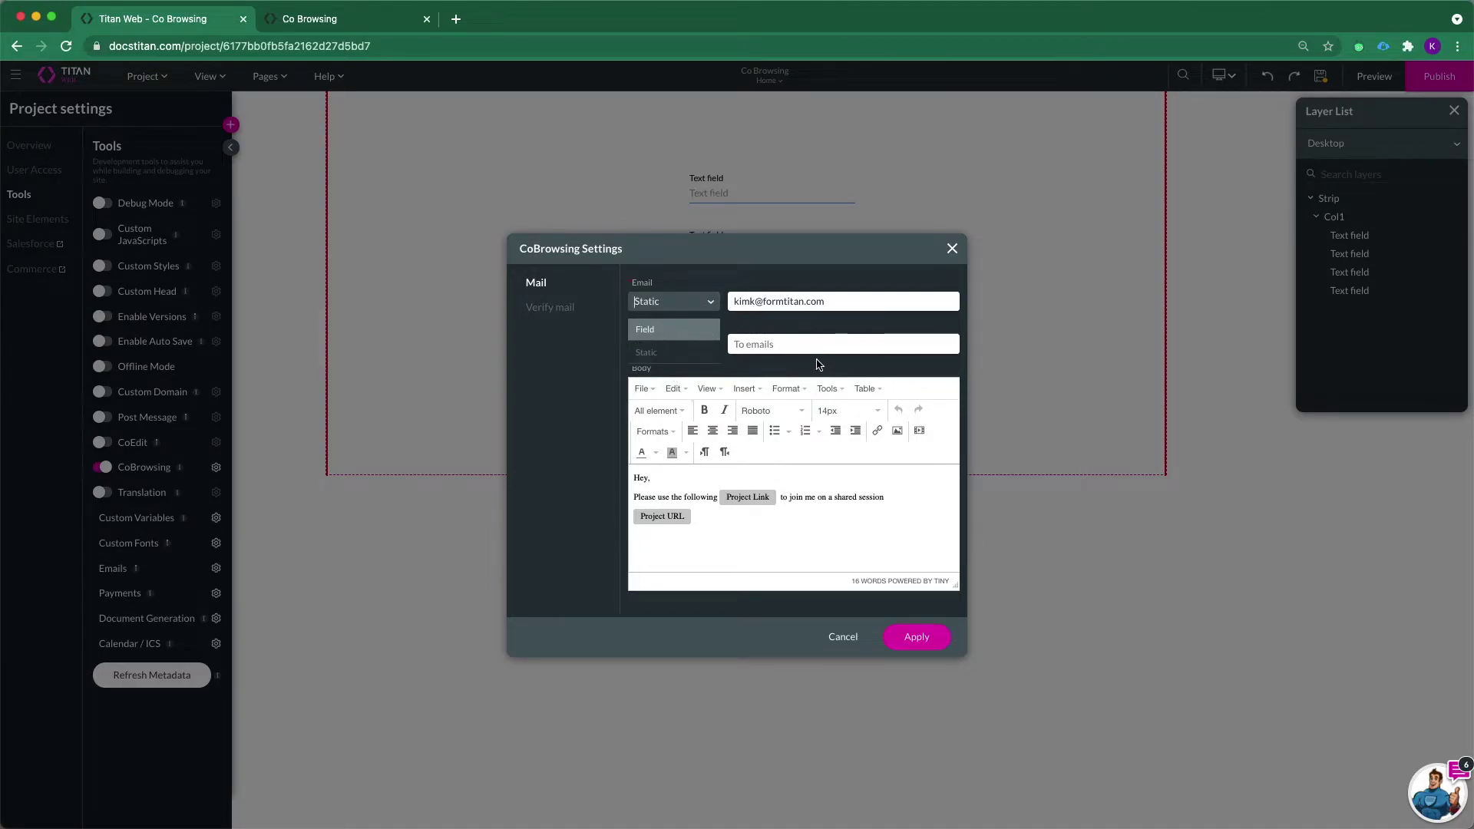
{"action": "left_click", "coordinate": [664, 350]}
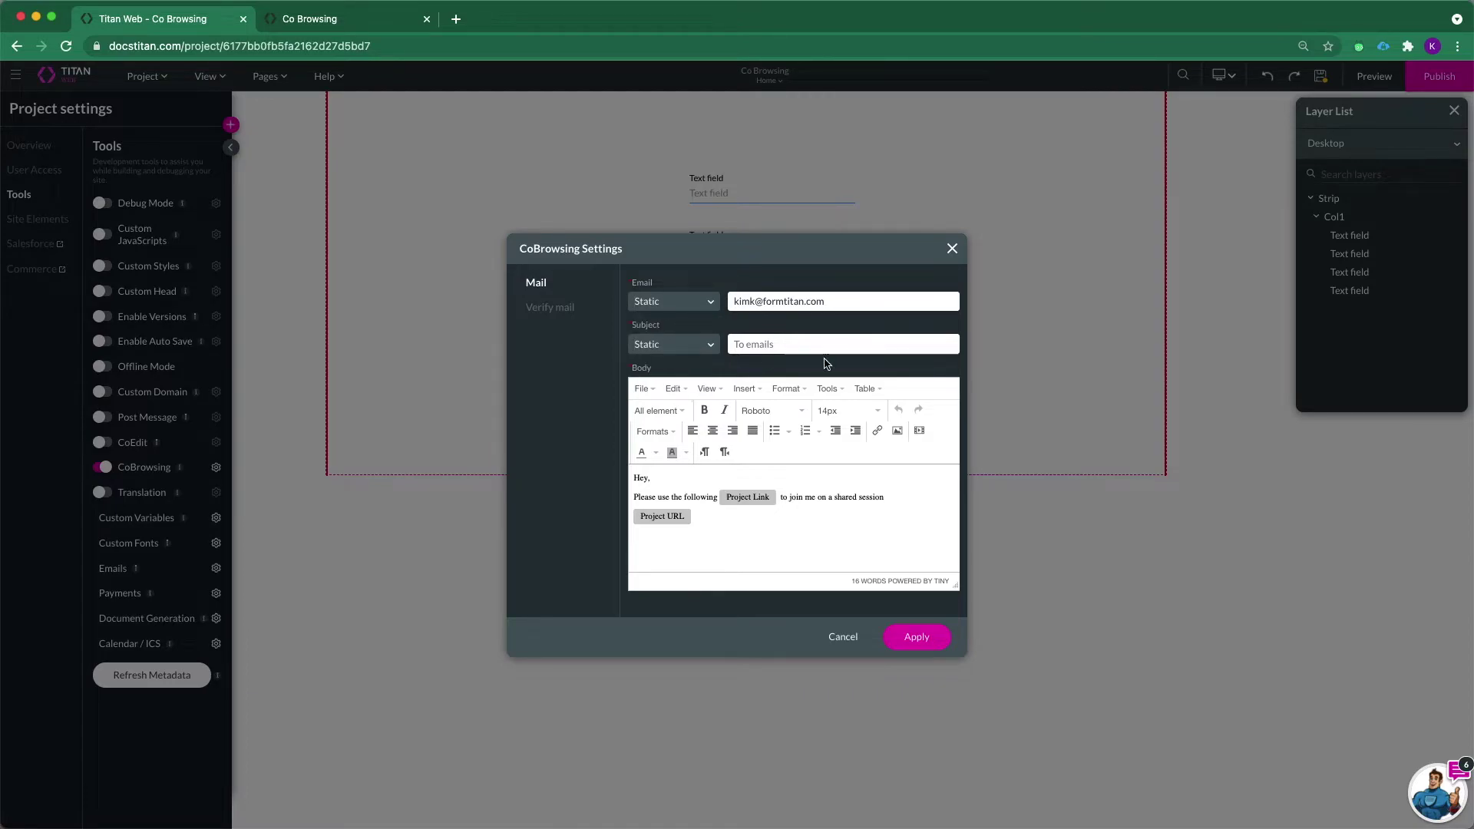
Step: Set the mail subject to 'I need your help' as a Static value
{"action": "left_click", "coordinate": [694, 347]}
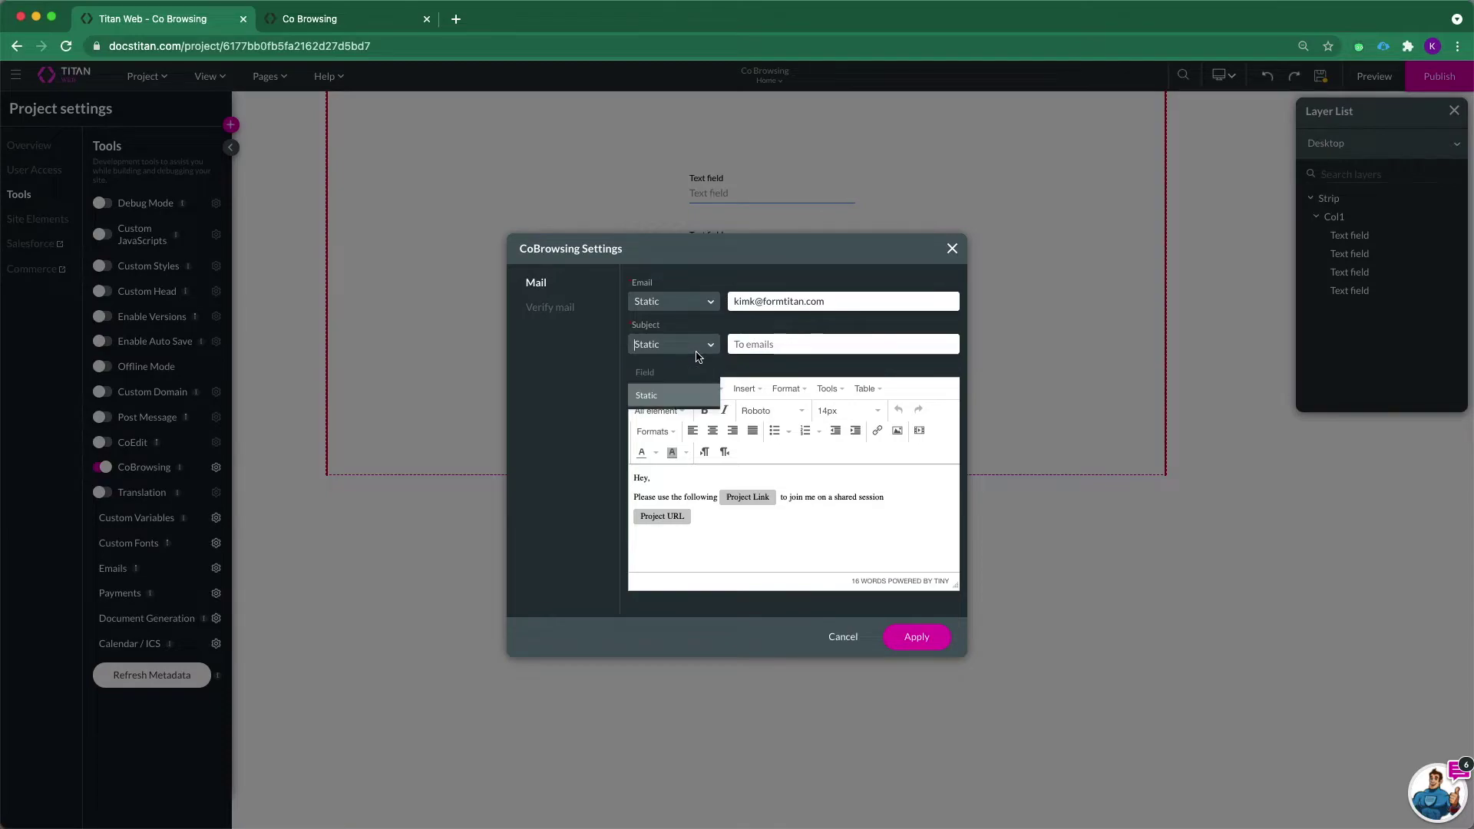
{"action": "left_click", "coordinate": [756, 347]}
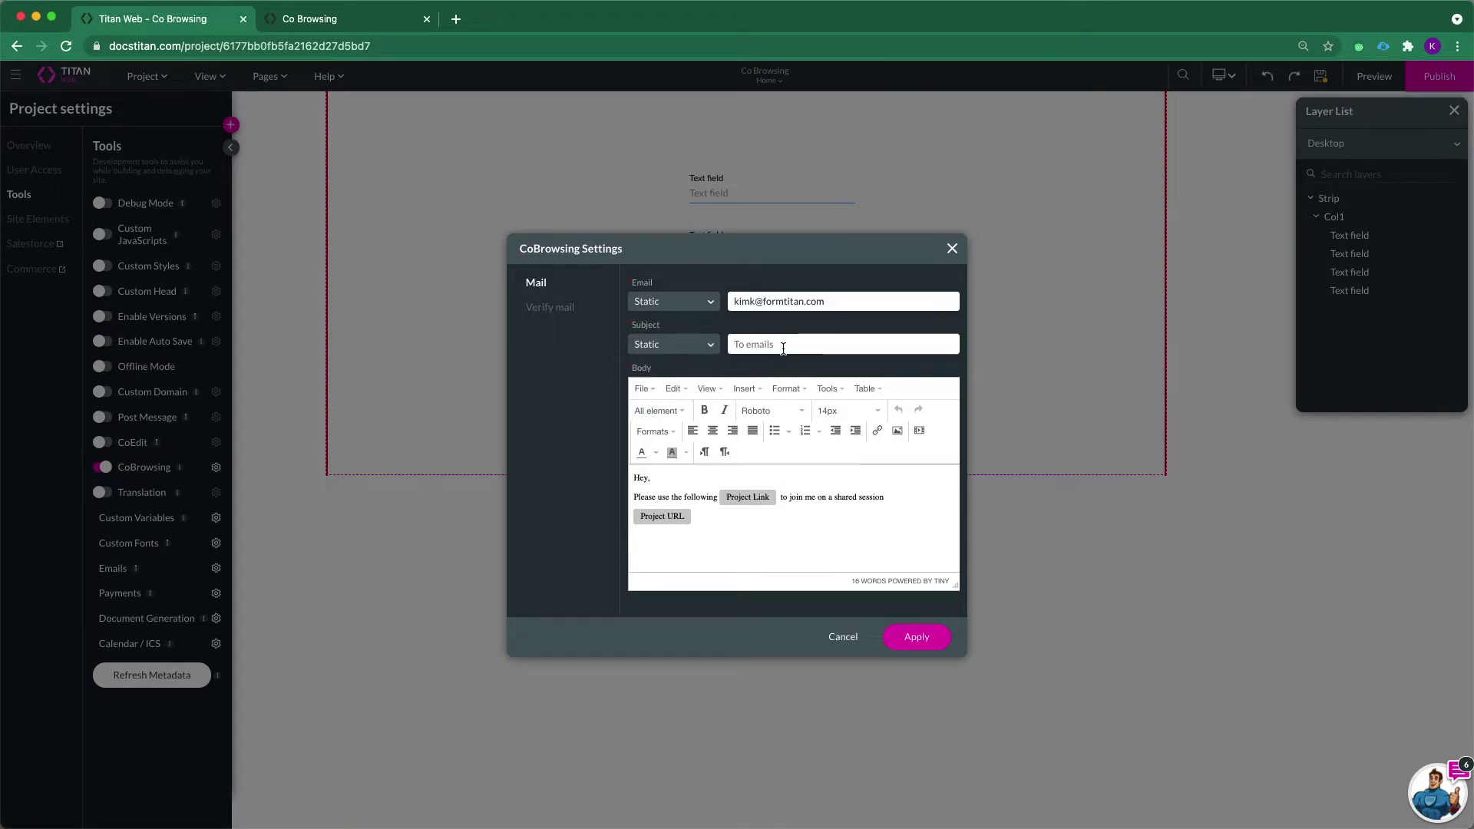
{"action": "left_click", "coordinate": [783, 347]}
{"action": "type", "text": "I need yout help"}
{"action": "key", "text": "BackSpace"}
{"action": "type", "text": "r"}
{"action": "left_click", "coordinate": [560, 316]}
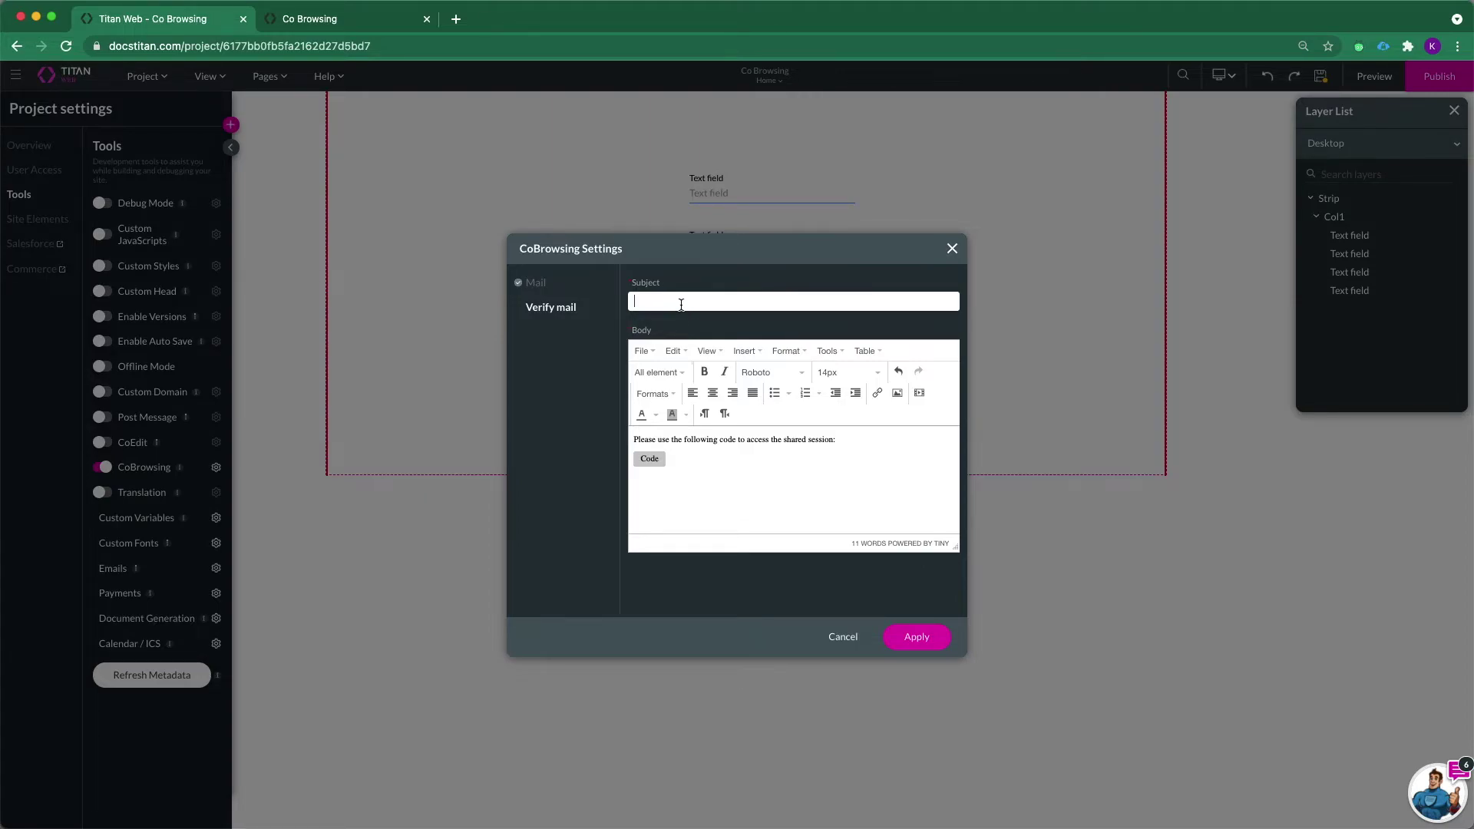
Step: Set the Verify mail subject to 'here is your password', apply it, and save the project
{"action": "type", "text": "here is your password"}
{"action": "left_click", "coordinate": [925, 642]}
{"action": "left_click", "coordinate": [1321, 76]}
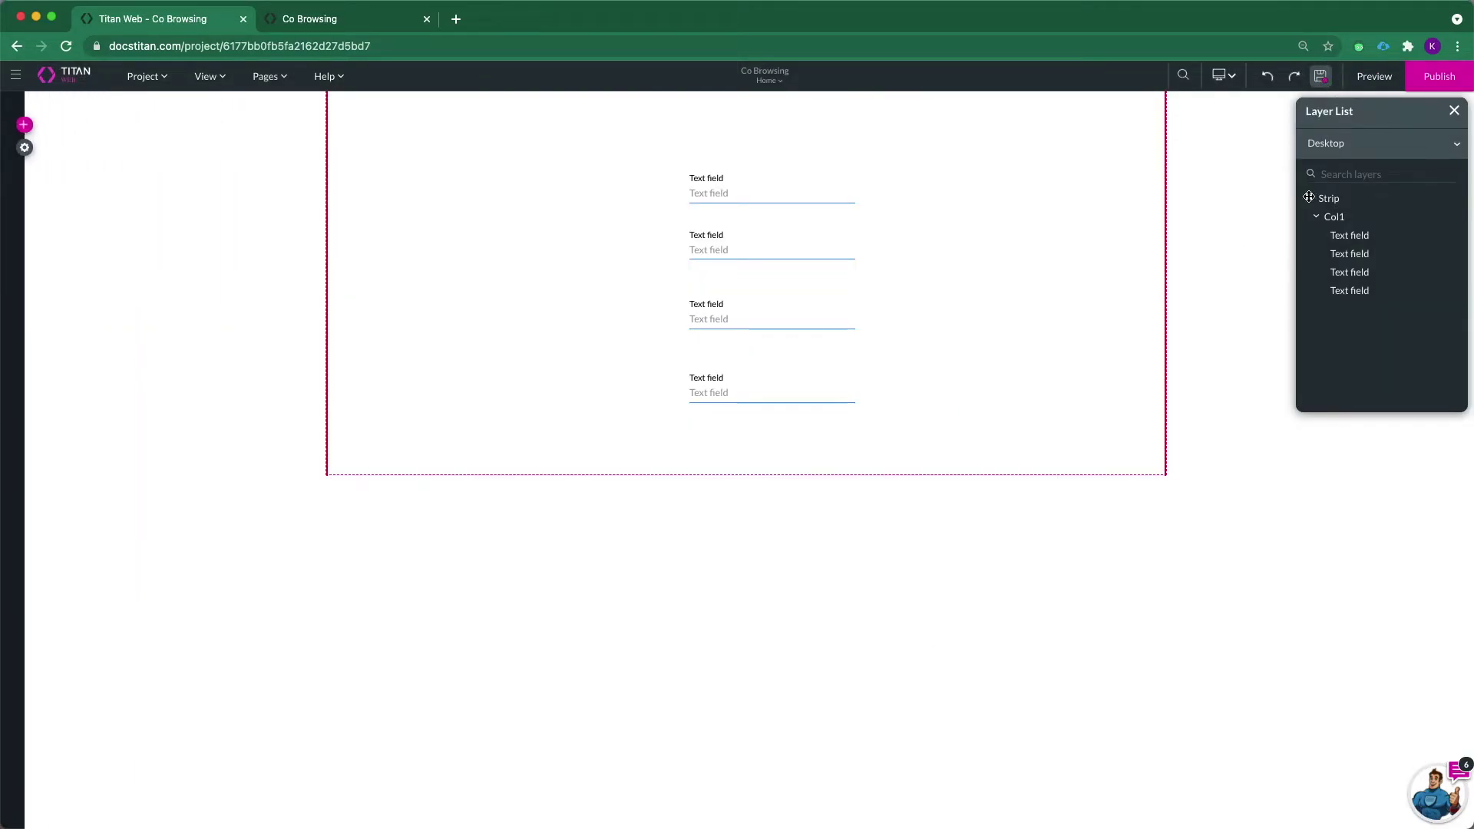
{"action": "left_click", "coordinate": [326, 23]}
Step: Reload the Co Browsing preview, send a help request, and bring Gmail to the front
{"action": "left_click", "coordinate": [66, 46]}
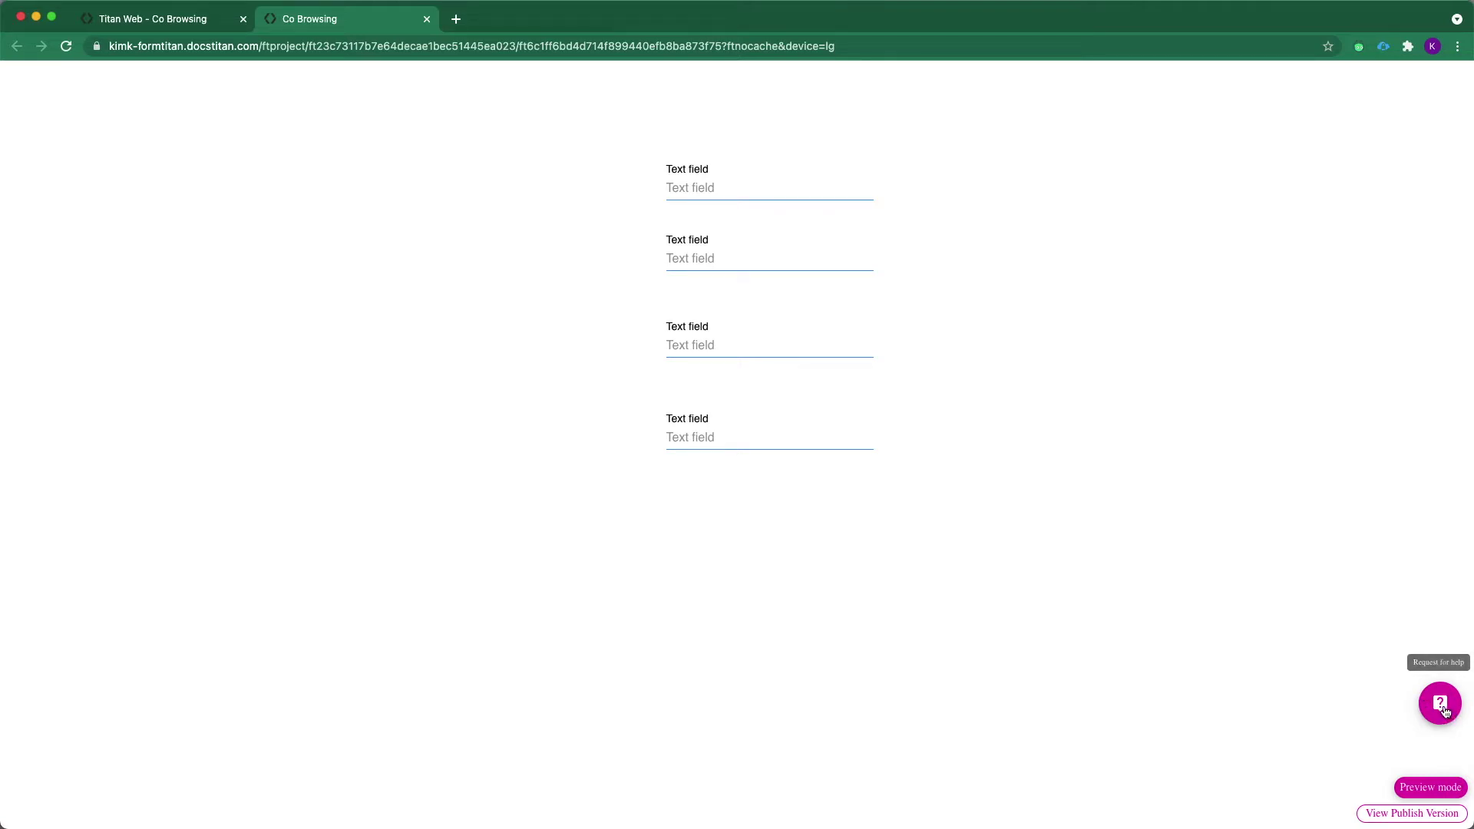
{"action": "left_click", "coordinate": [1440, 705]}
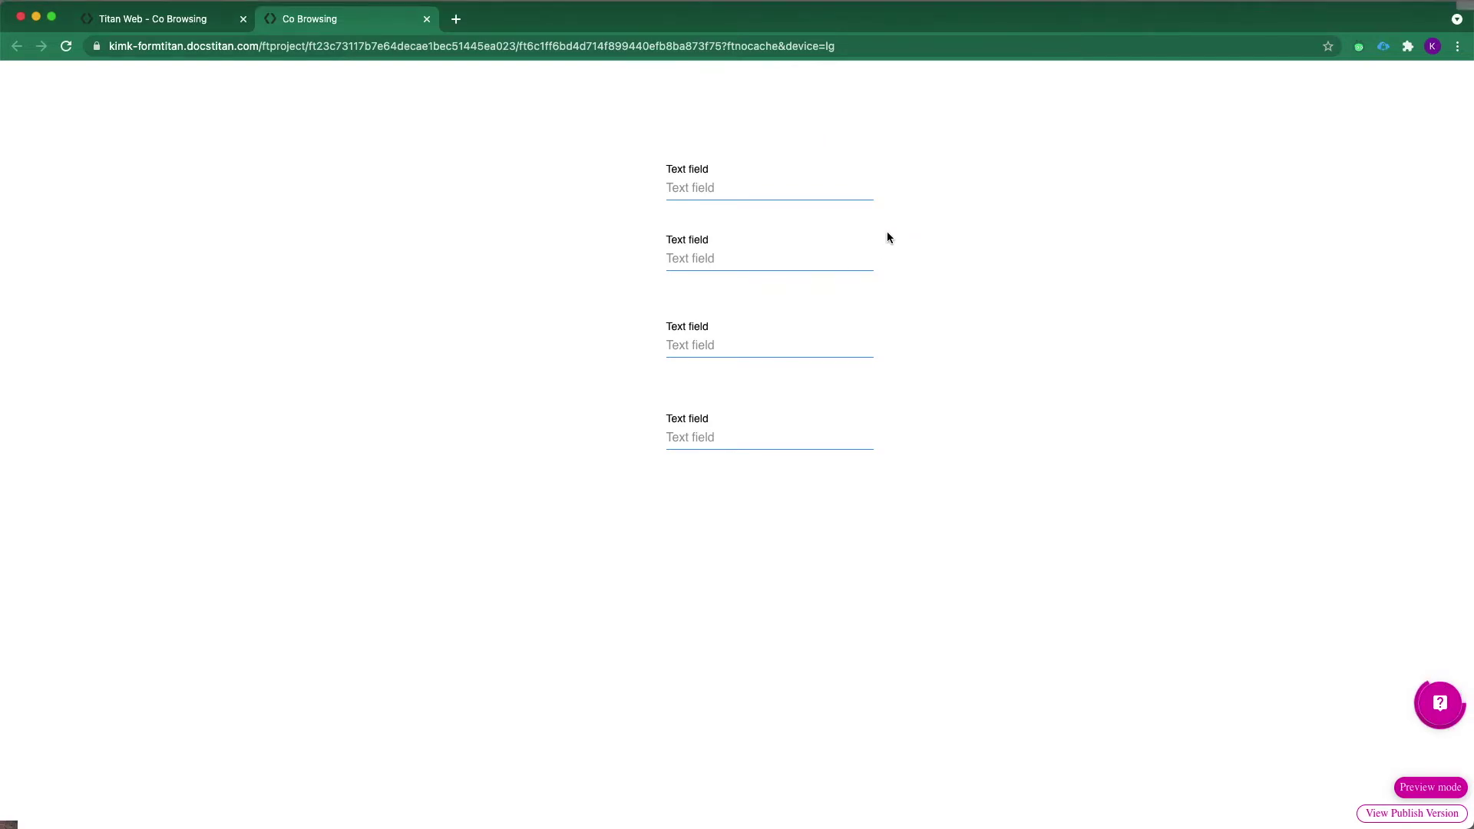
{"action": "key", "text": "ctrl+Up"}
{"action": "left_click", "coordinate": [596, 246]}
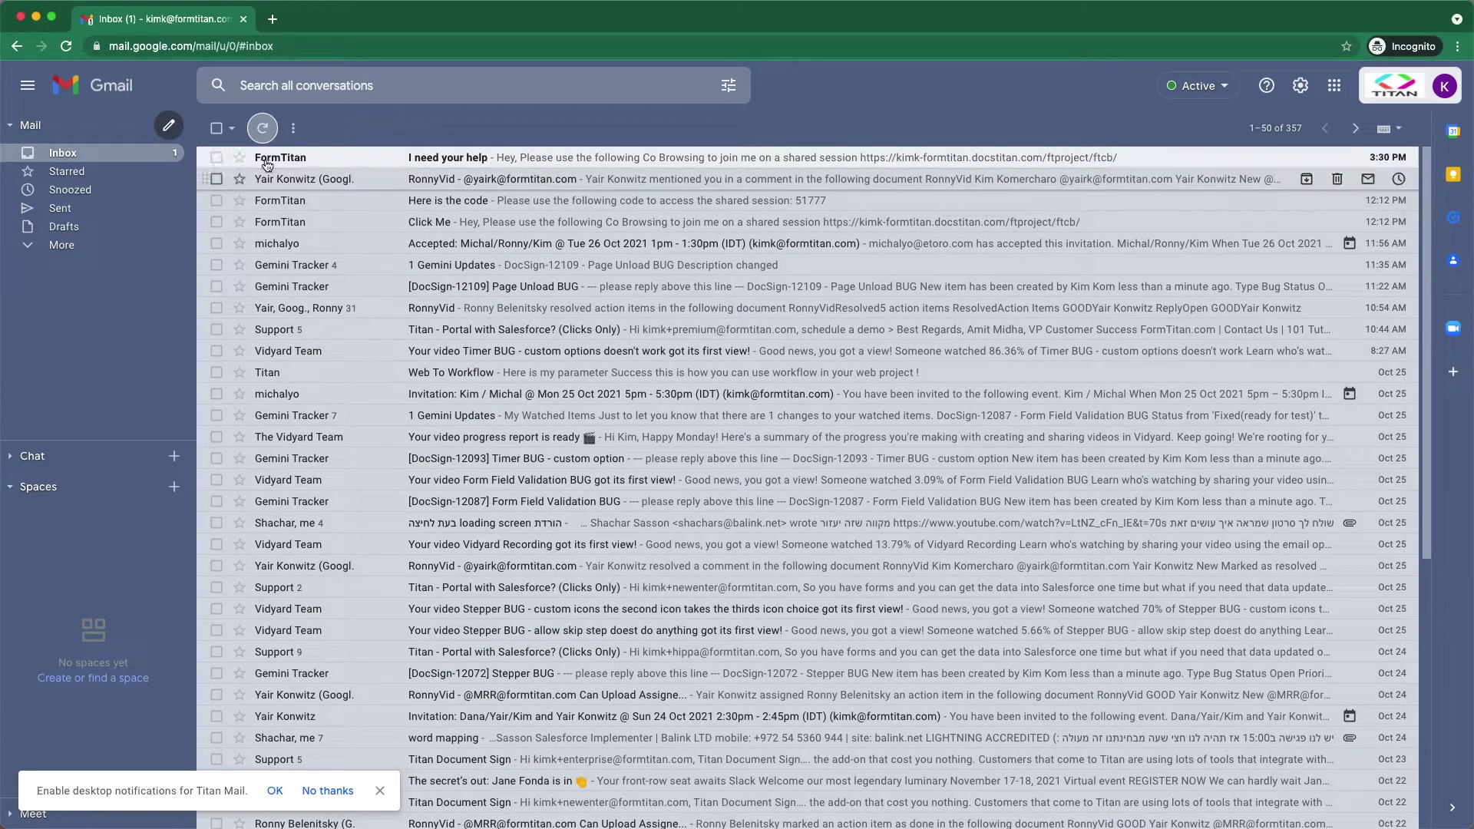
Step: Open the 'I need your help' Co Browsing invitation email in Gmail
{"action": "left_click", "coordinate": [357, 163]}
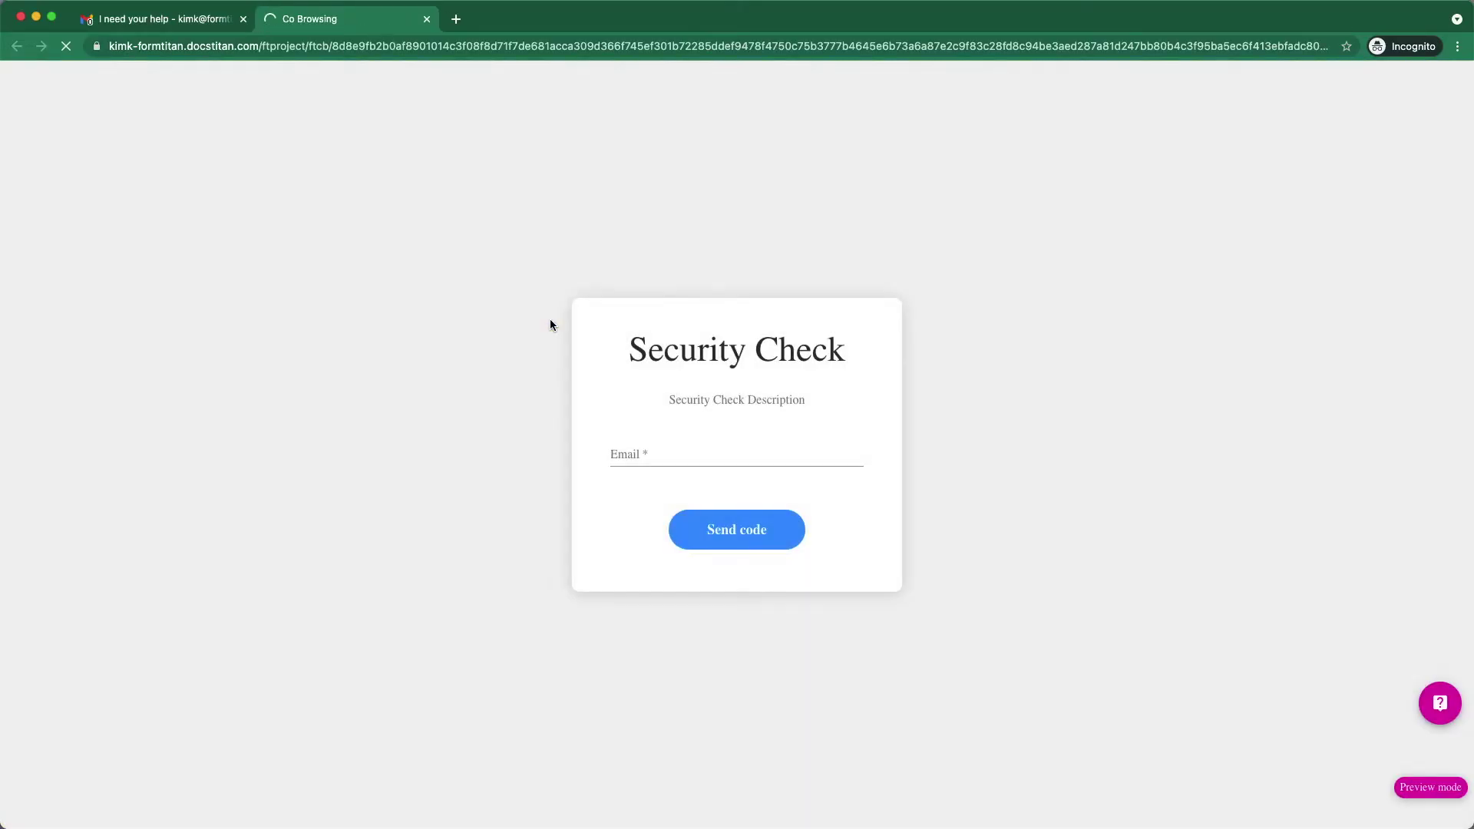
Step: Enter the recipient's e-mail on Security Check and send the security code request
{"action": "left_click", "coordinate": [680, 451]}
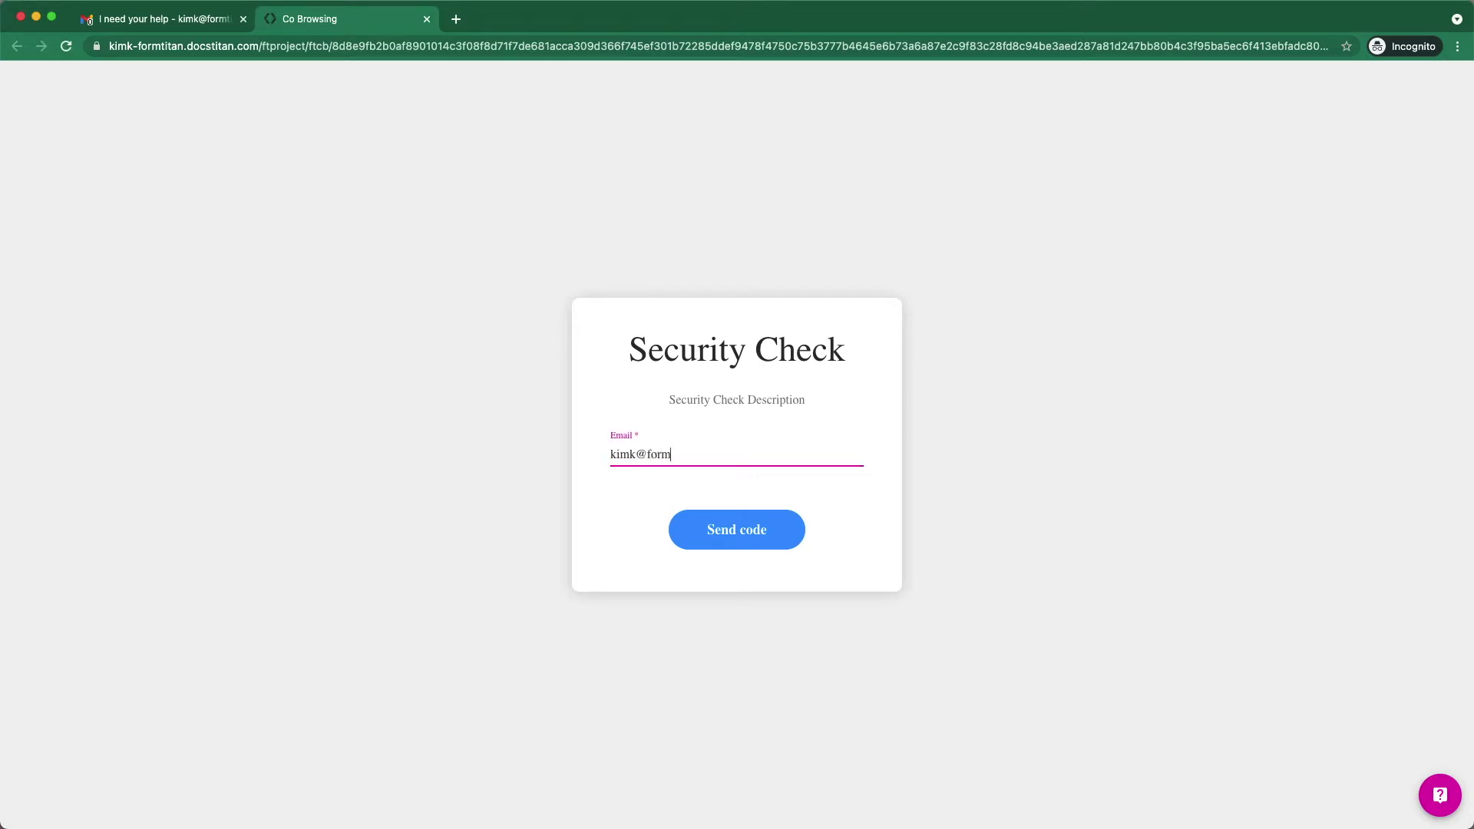
{"action": "left_click", "coordinate": [757, 534]}
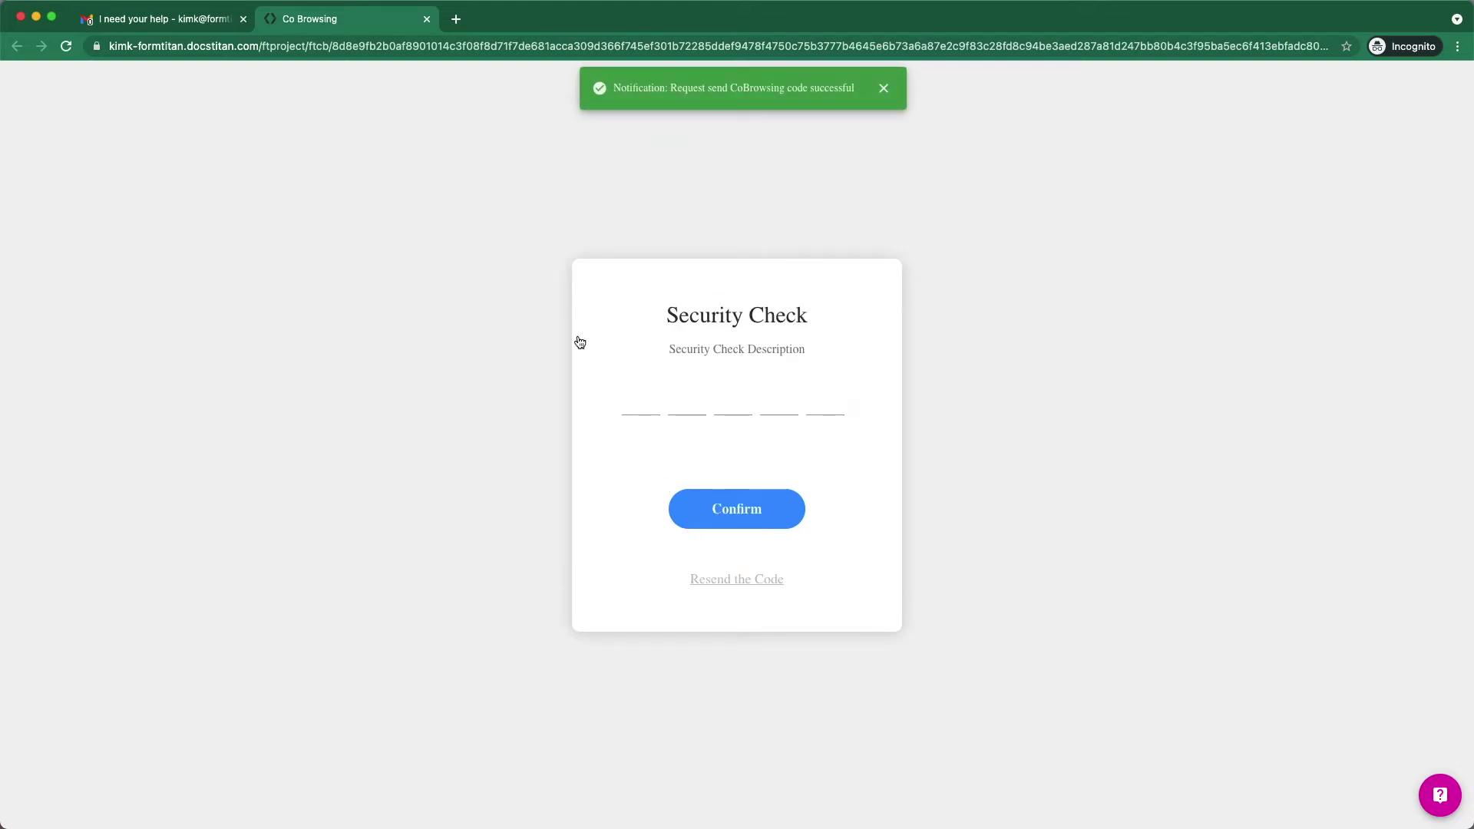
{"action": "left_click", "coordinate": [164, 19]}
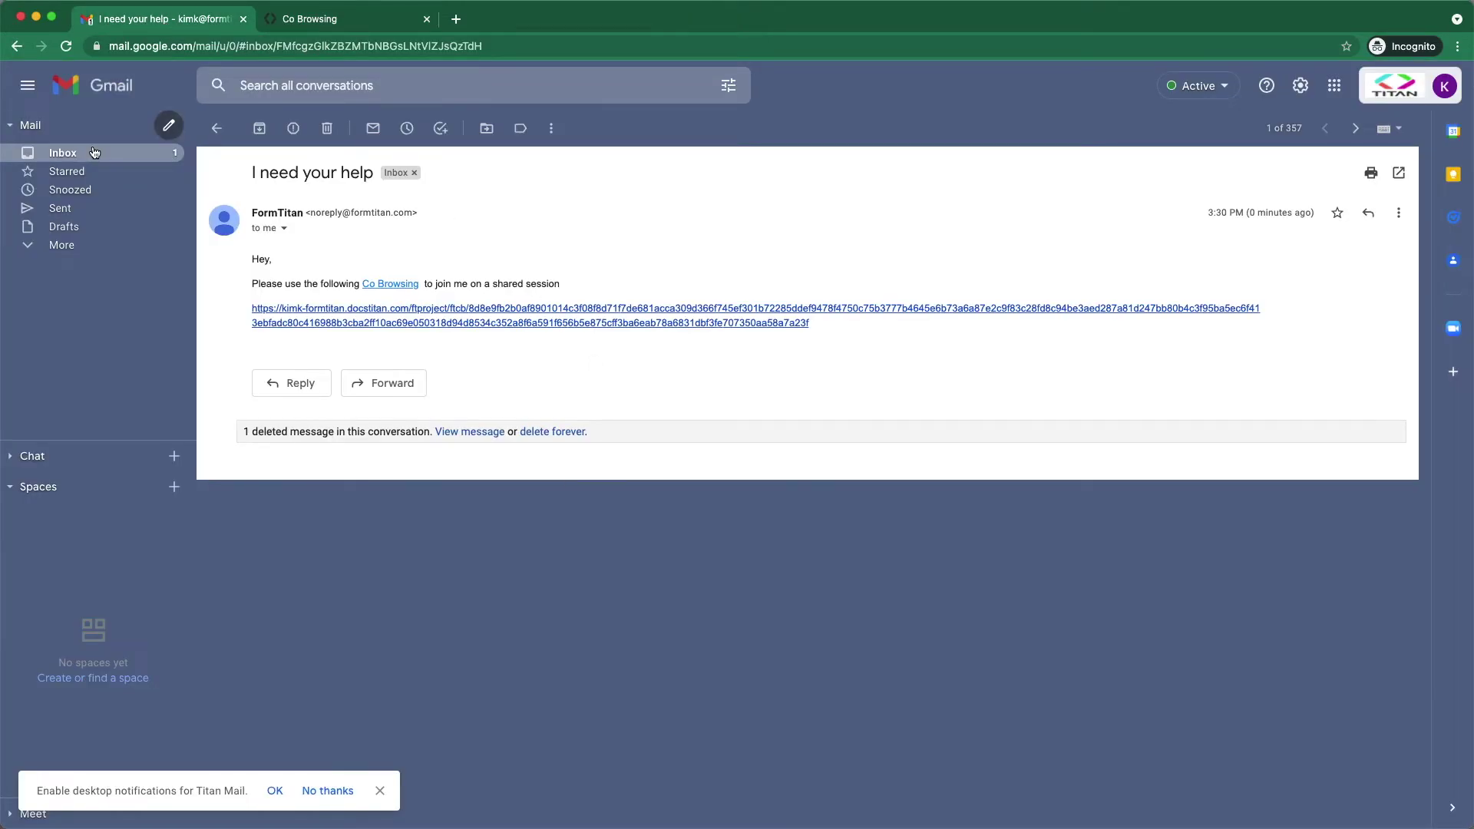
Step: Open the 'here is your password' email from the inbox and return to Security Check
{"action": "key", "text": "u"}
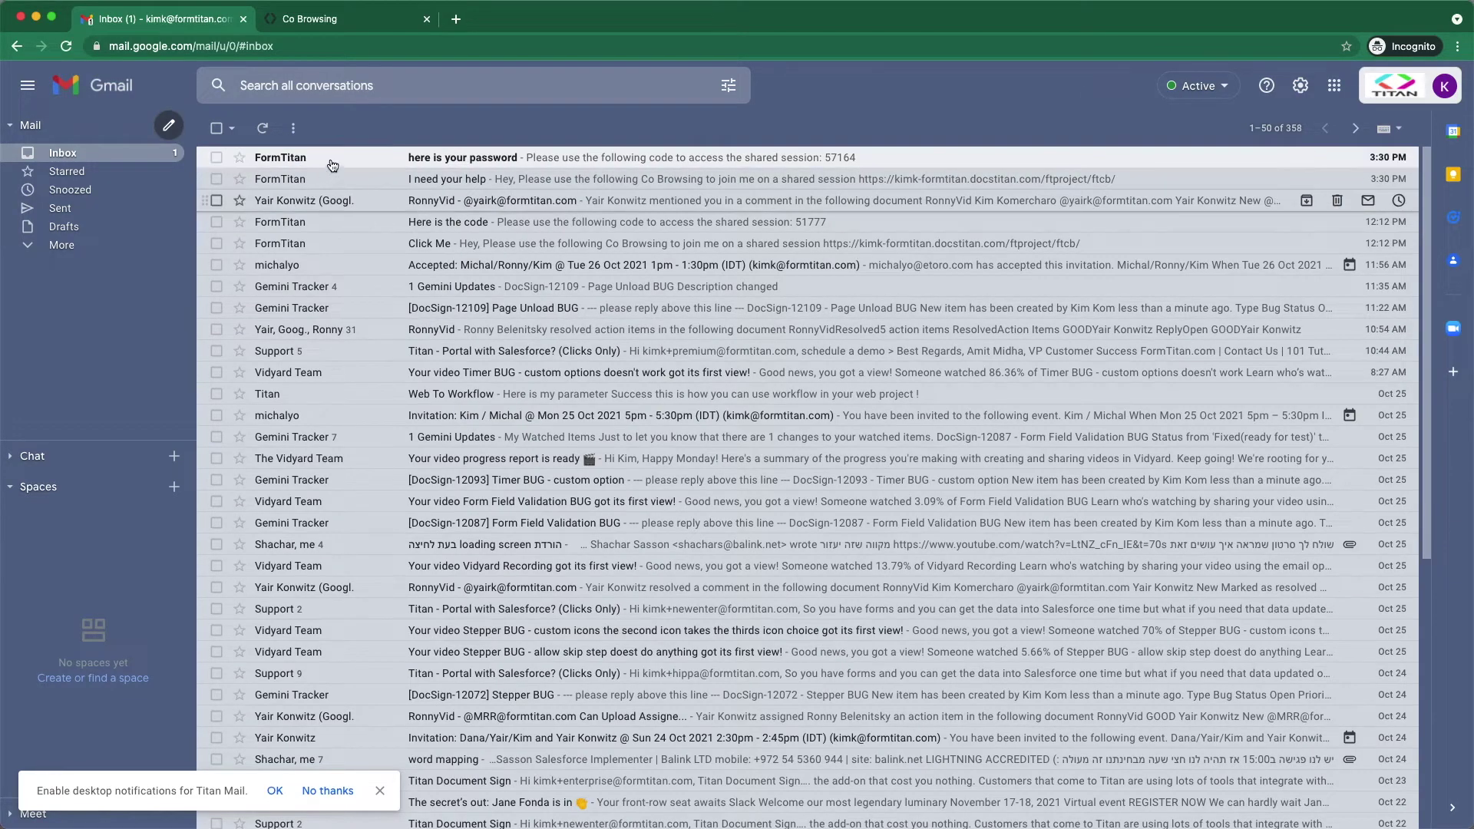
{"action": "left_click", "coordinate": [283, 156]}
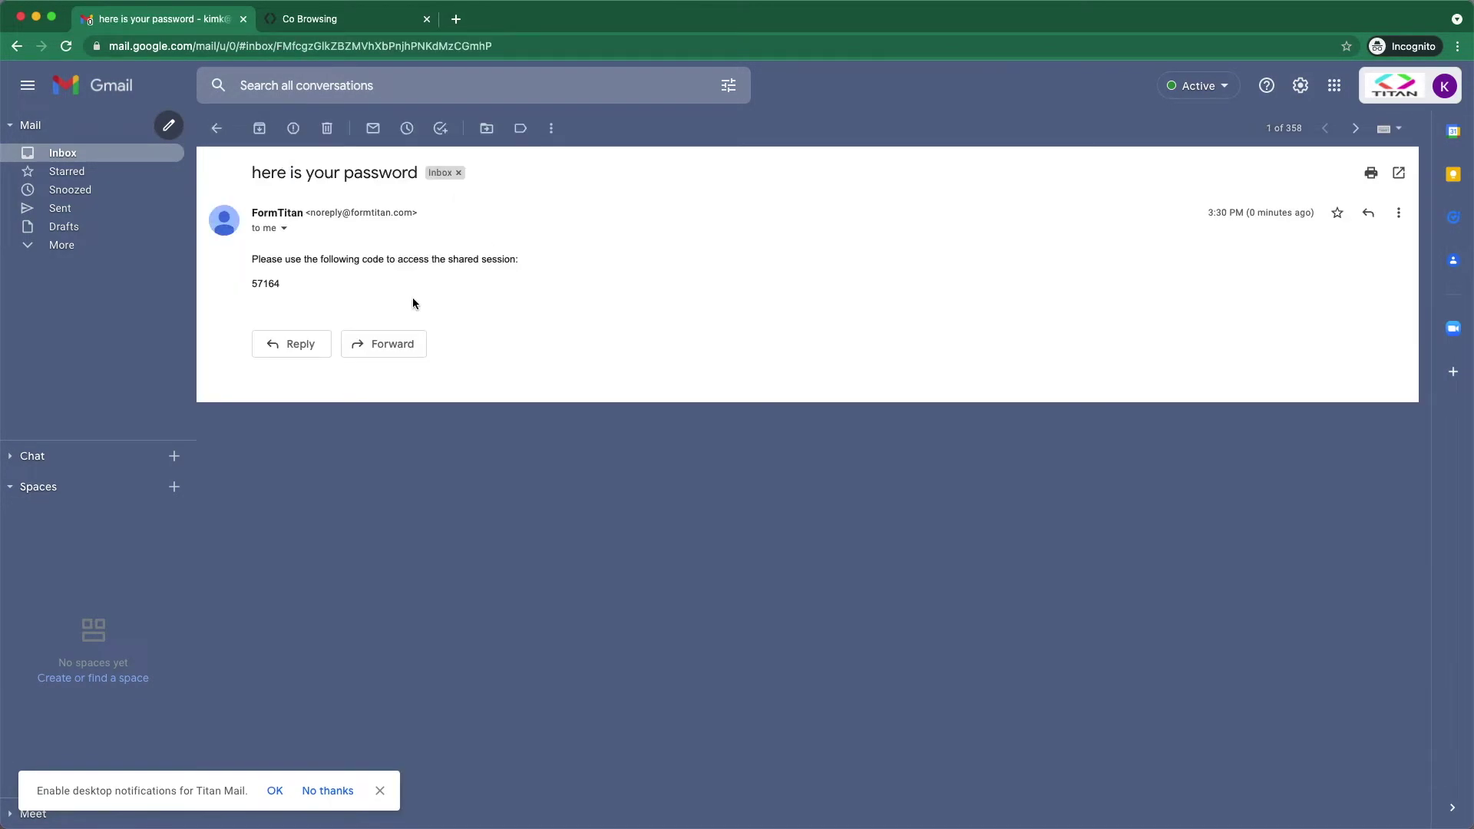
{"action": "left_click", "coordinate": [359, 20]}
Step: Enter the emailed five-digit security code, checking Gmail for the last digit, and confirm
{"action": "left_click", "coordinate": [661, 406]}
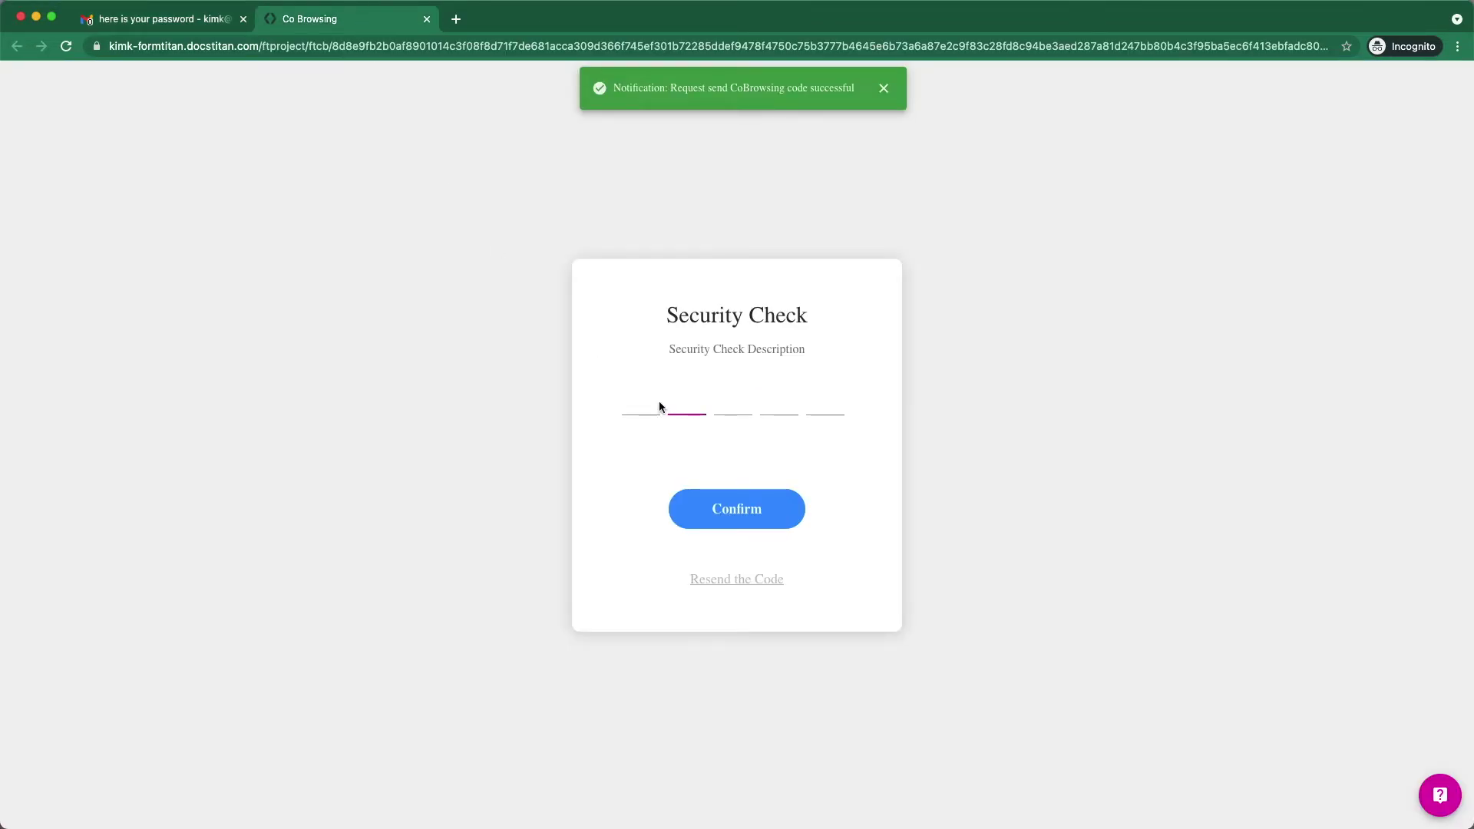
{"action": "left_click", "coordinate": [184, 22]}
{"action": "left_click", "coordinate": [359, 19]}
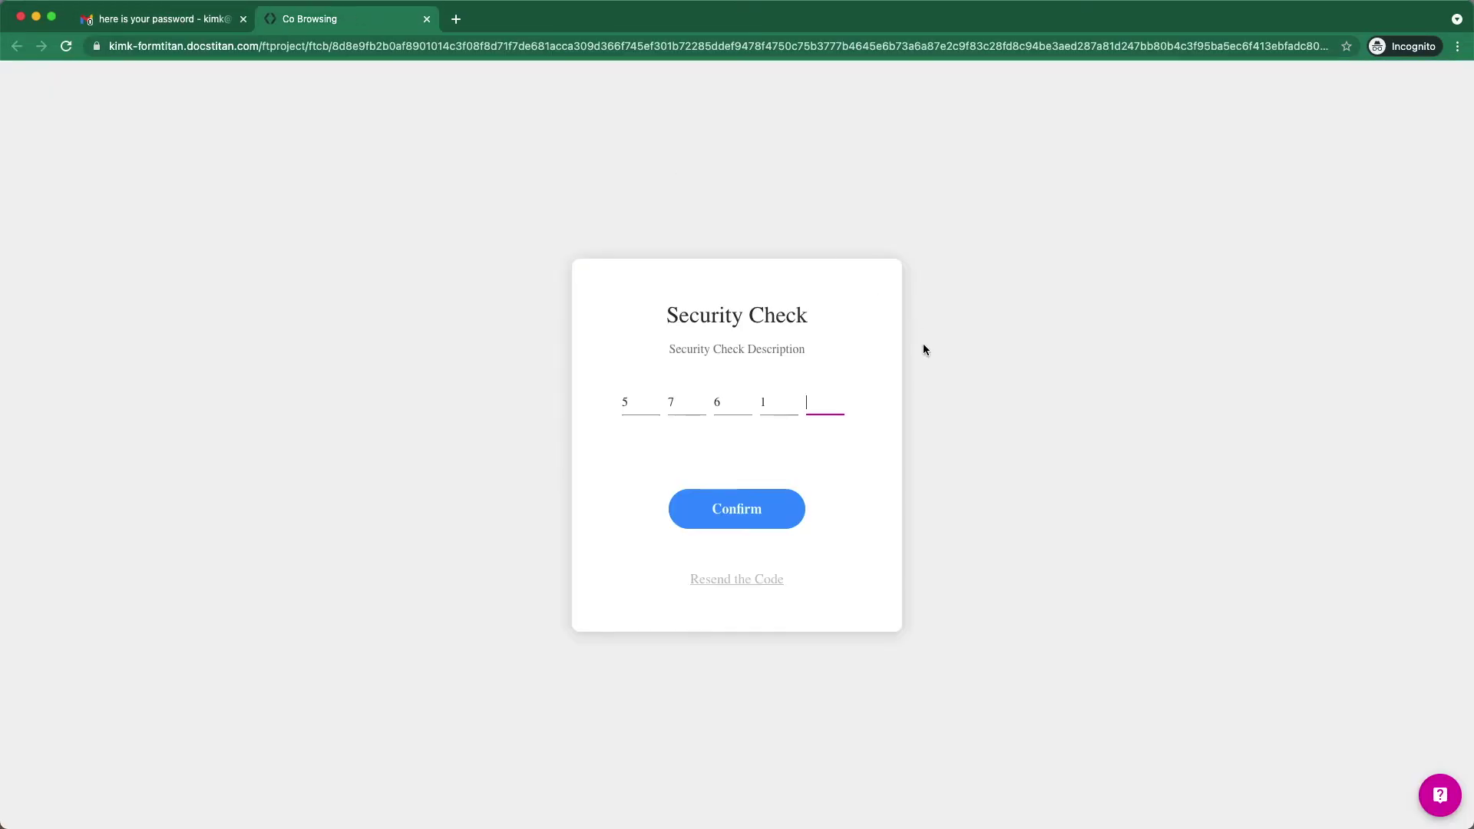
{"action": "left_click", "coordinate": [753, 516]}
Step: Recheck the code in Gmail after rejection and select the fourth code box to correct it
{"action": "key", "text": "ctrl+shift+Tab"}
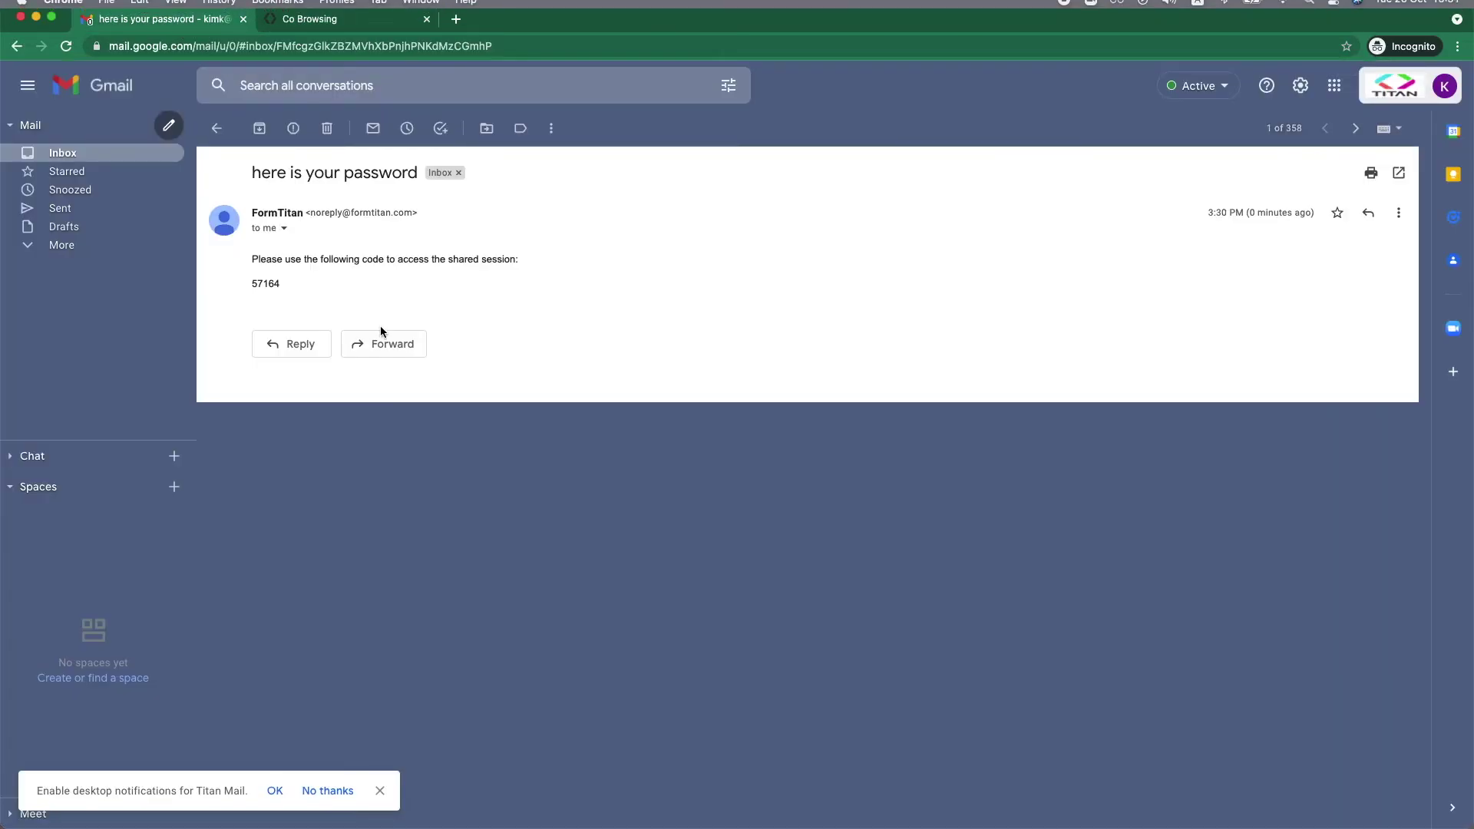
{"action": "left_click", "coordinate": [327, 20]}
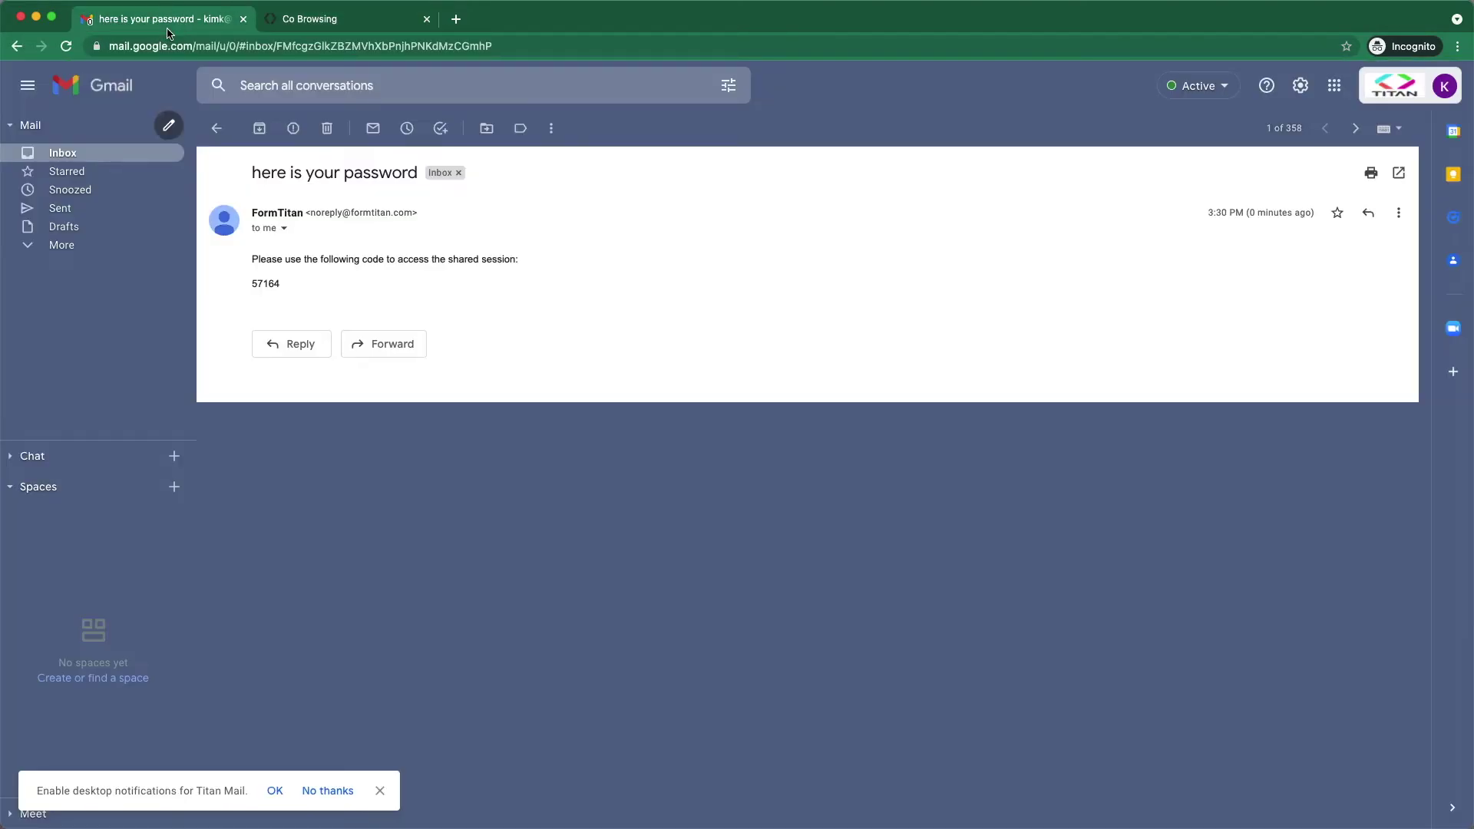
{"action": "left_click", "coordinate": [333, 29]}
{"action": "left_click", "coordinate": [764, 402]}
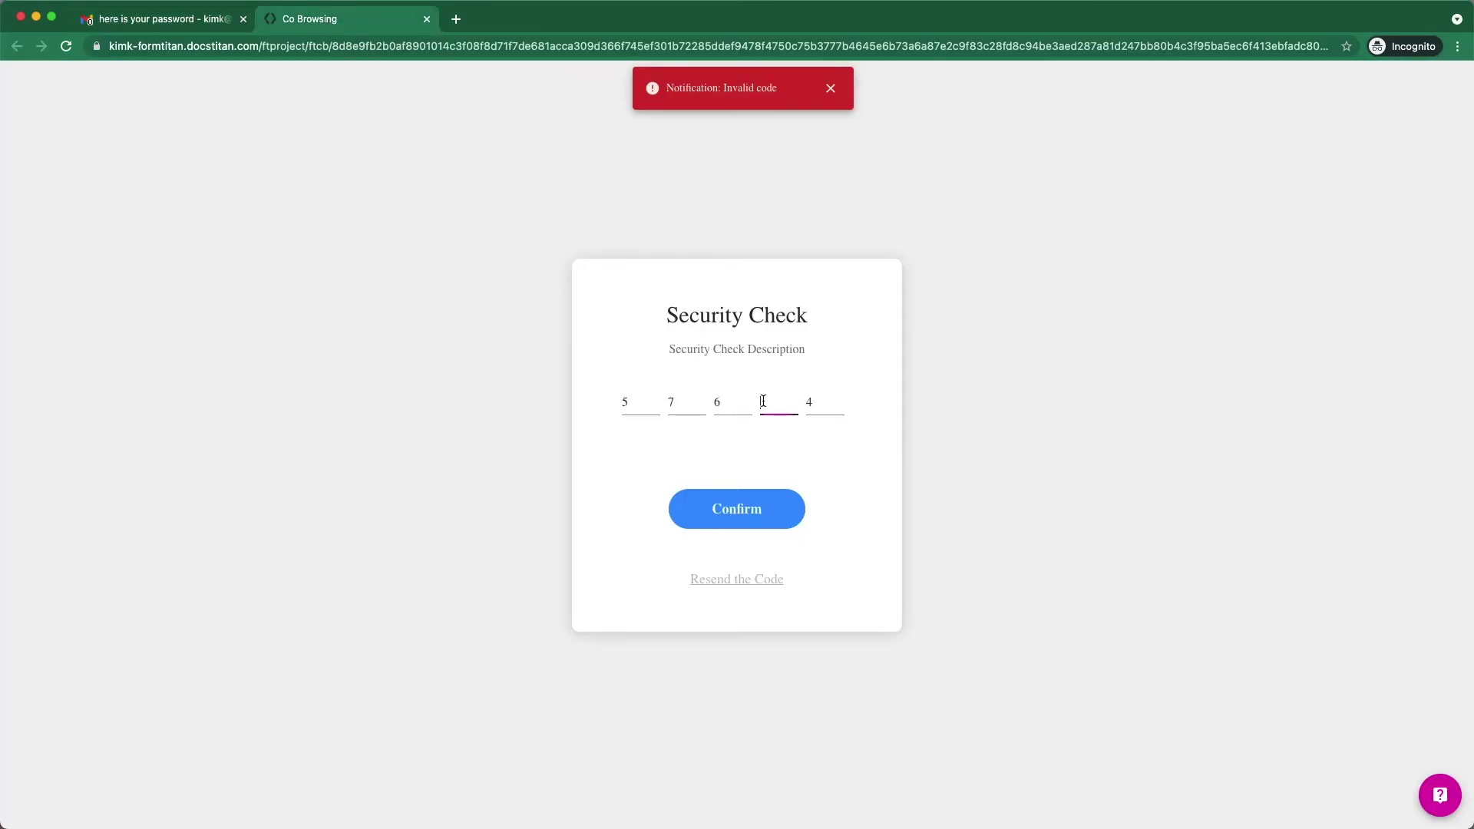
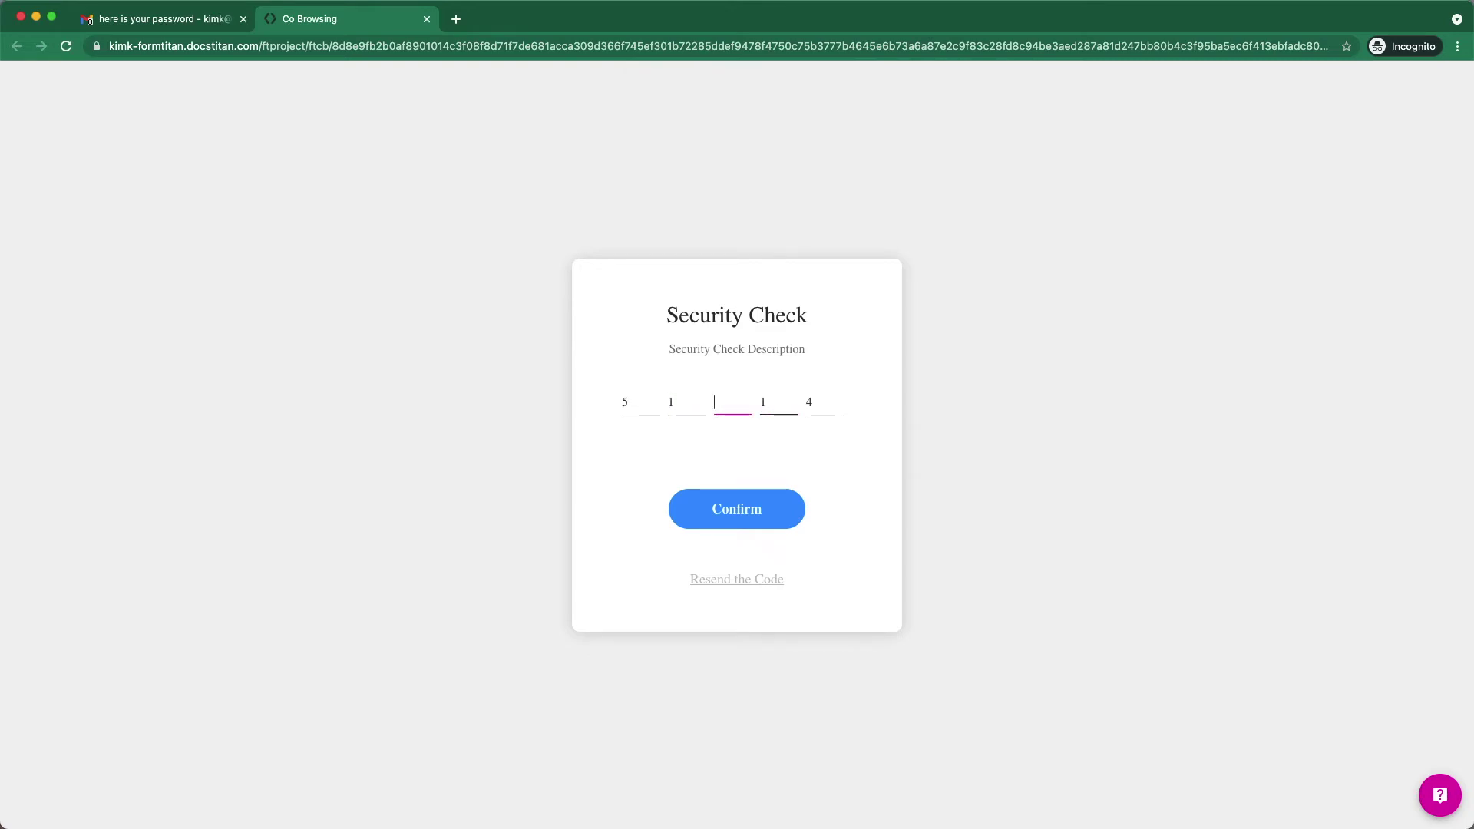
Step: Type the missing digits of the security code and submit it to open the co-browsing form
{"action": "left_click", "coordinate": [687, 401]}
{"action": "left_click", "coordinate": [723, 517]}
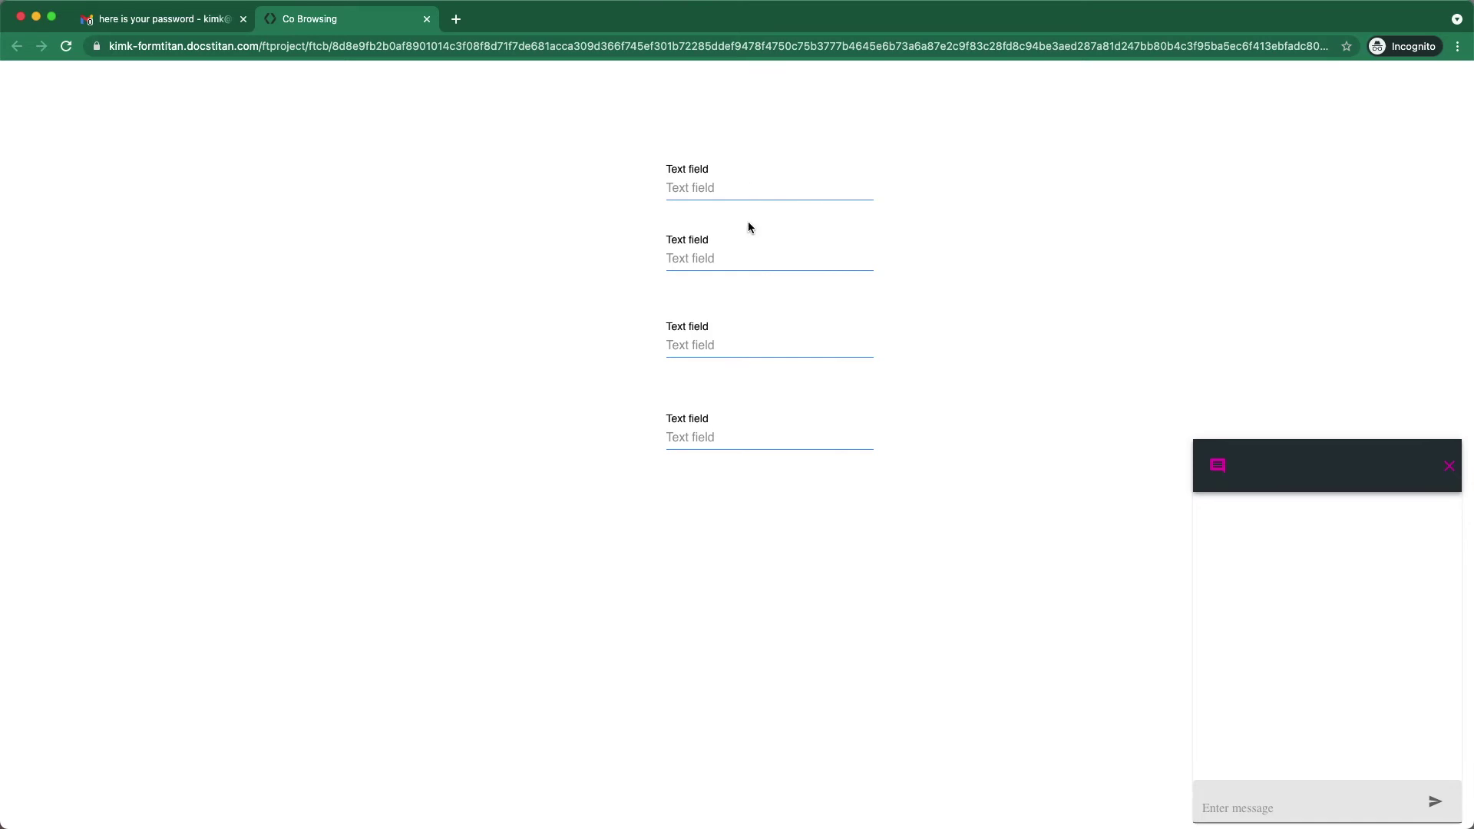
Step: Send 'Hi this is from support' in the chat and check it in the customer's window
{"action": "left_click", "coordinate": [1312, 808]}
{"action": "type", "text": "Hi "}
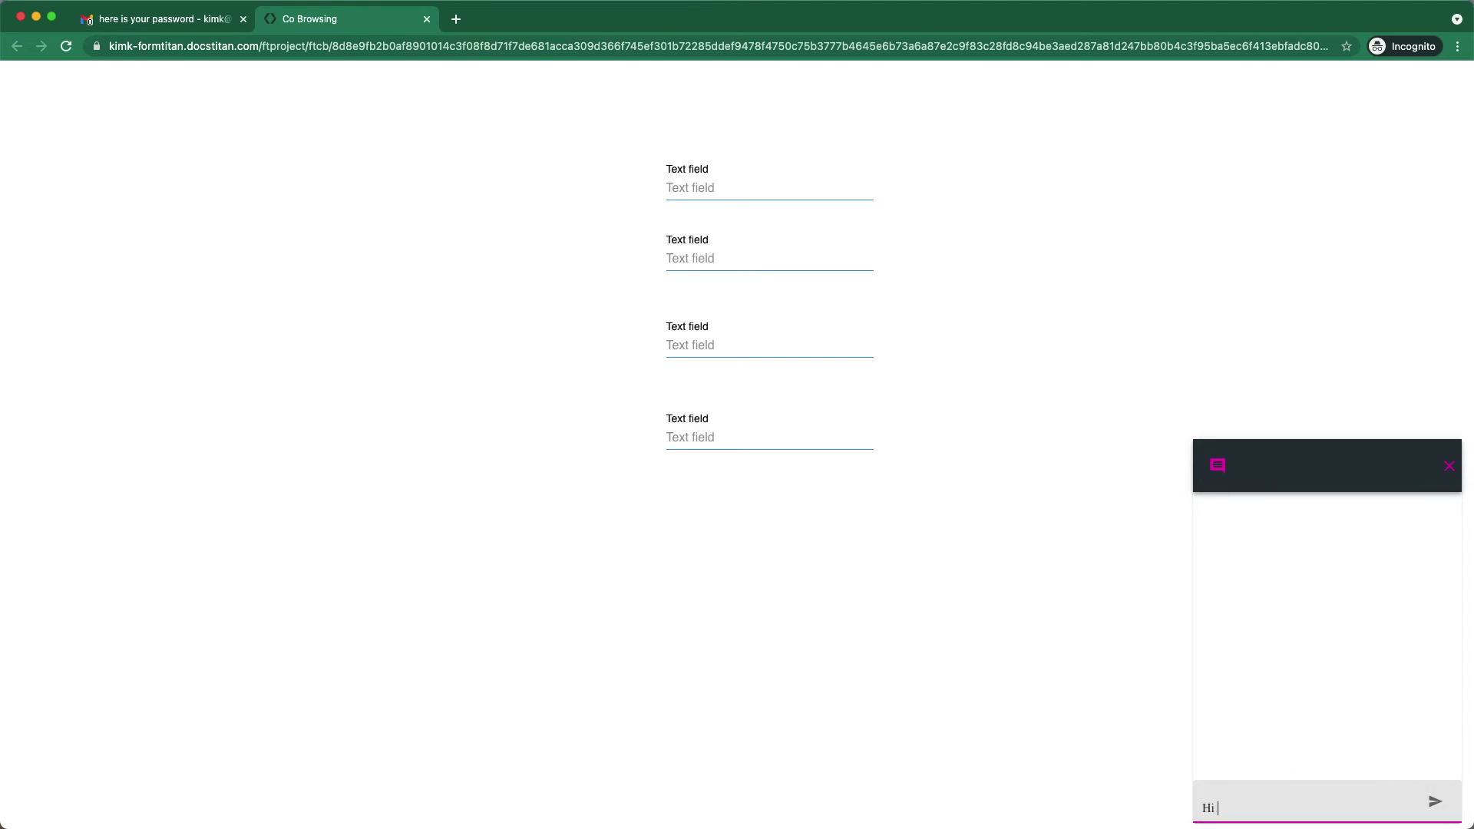
{"action": "type", "text": "this is from support"}
{"action": "left_click", "coordinate": [1435, 801]}
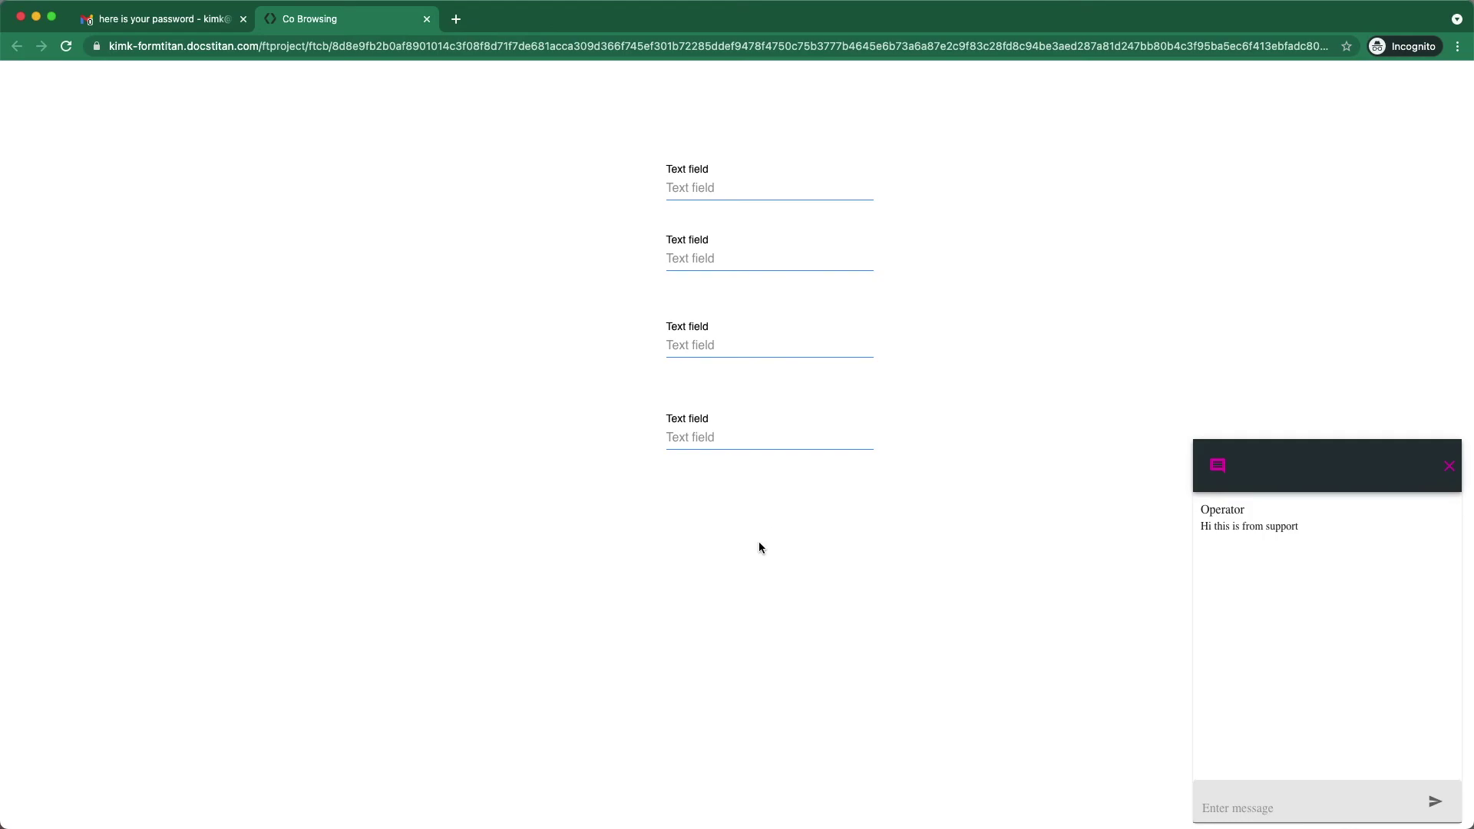
{"action": "key", "text": "ctrl+Up"}
{"action": "left_click", "coordinate": [549, 385]}
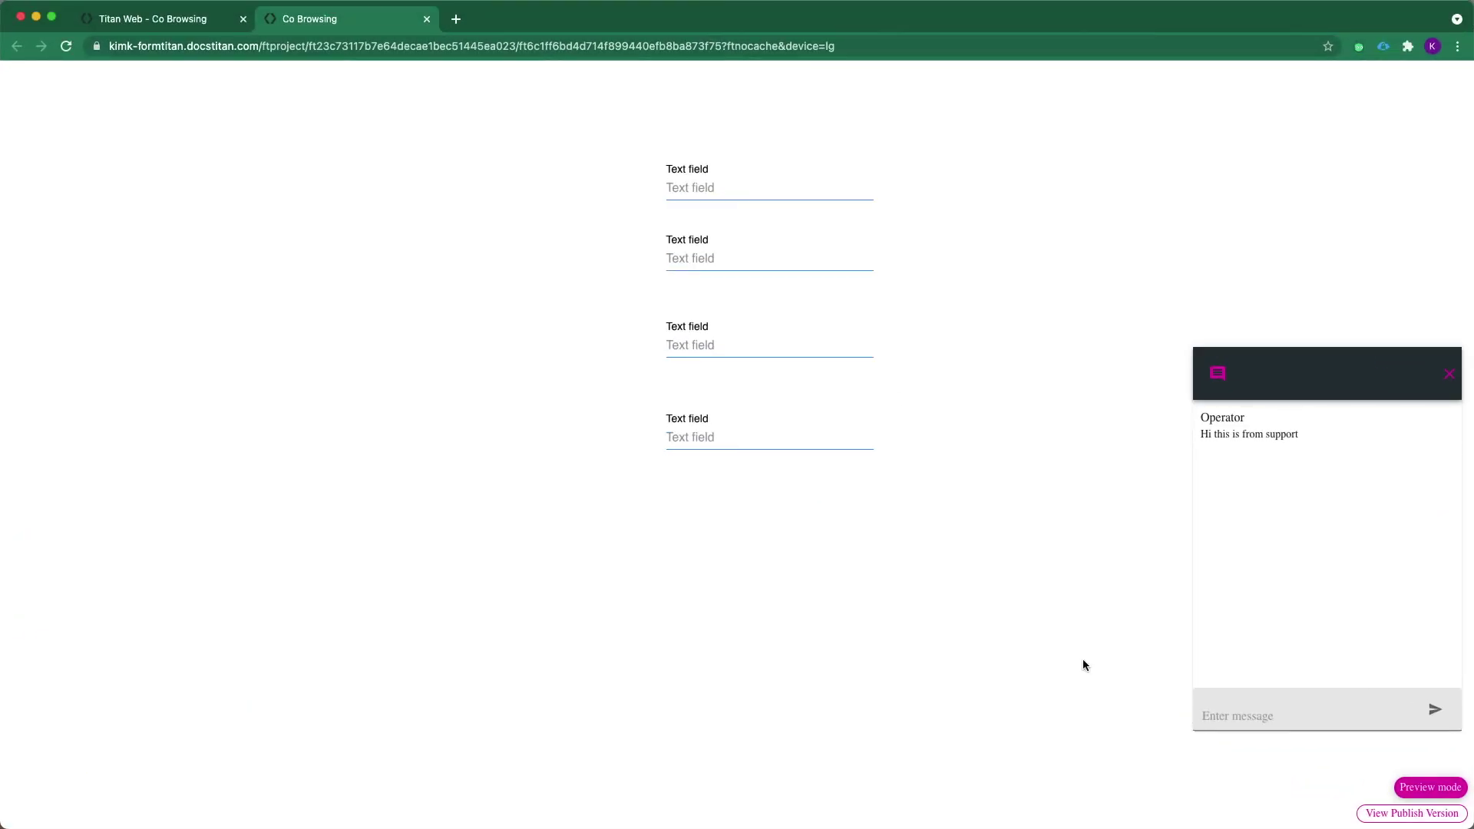